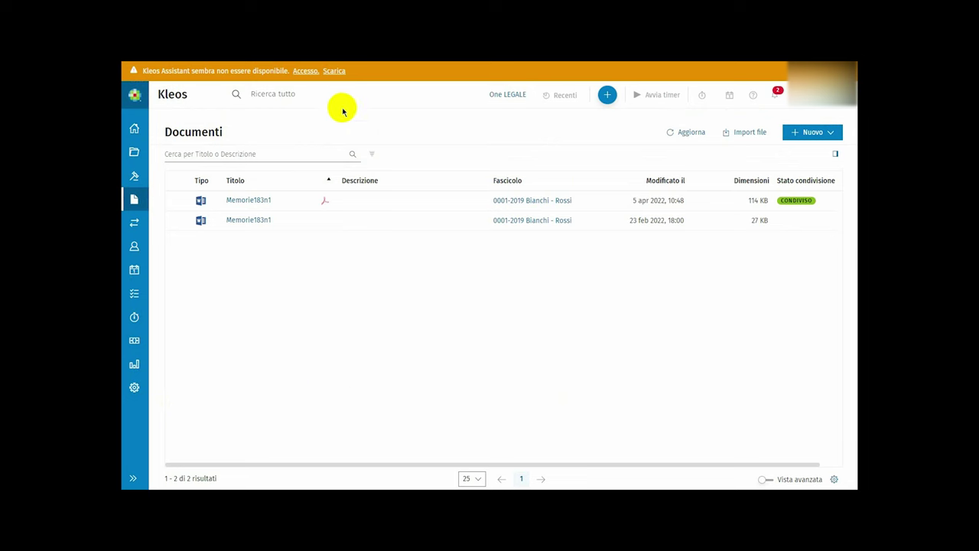
- Download the Kleos Assistant installer from the Scarica link in the orange warning banner
click(334, 71)
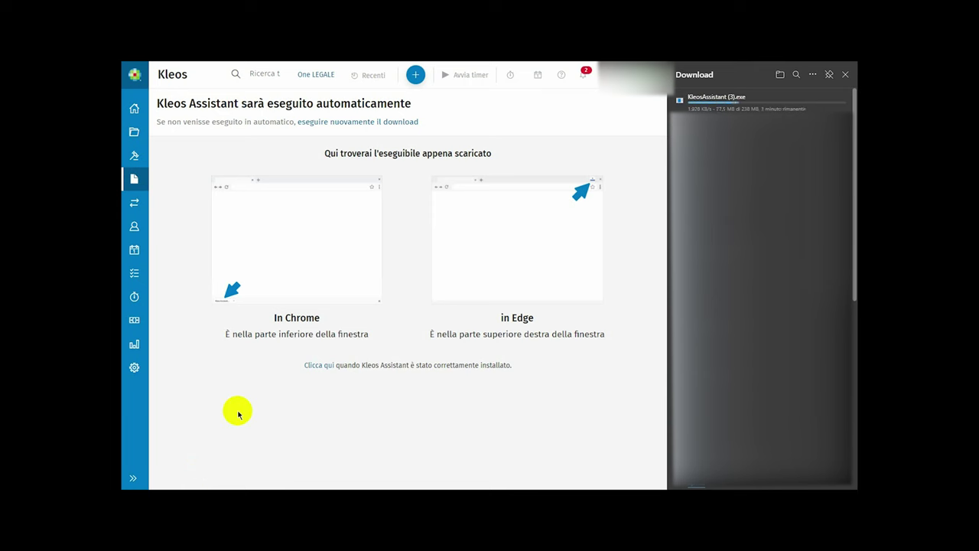
- Open the finished KleosAssistant.exe download to bring up the Windows security prompt
mouse_move(727, 99)
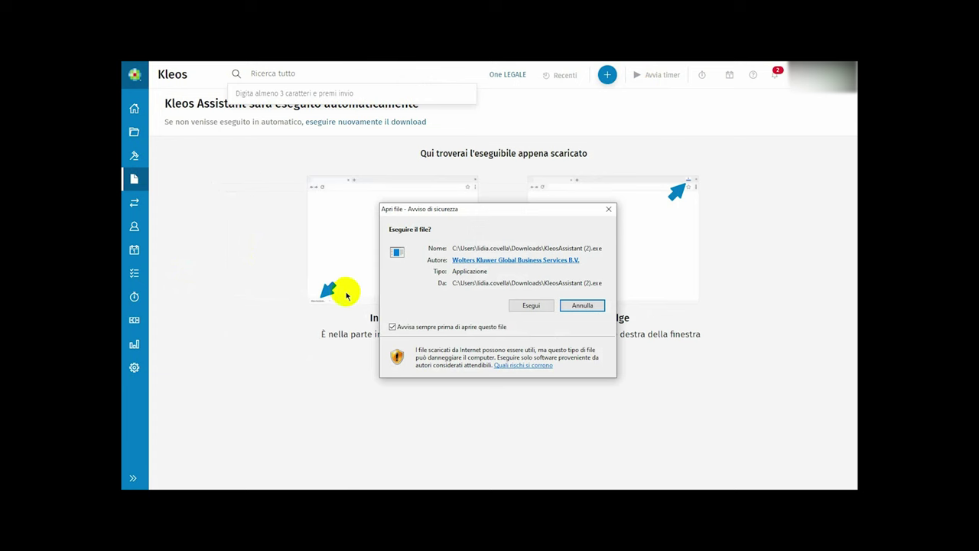
- Run the Kleos Assistant installer, accept the licence with Accetto, install, and finish with Termina
click(529, 306)
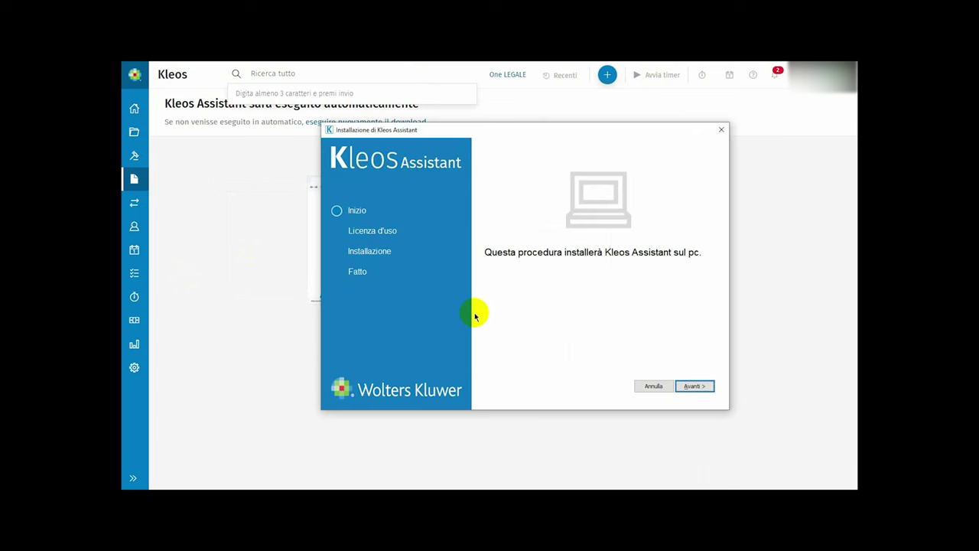
click(694, 385)
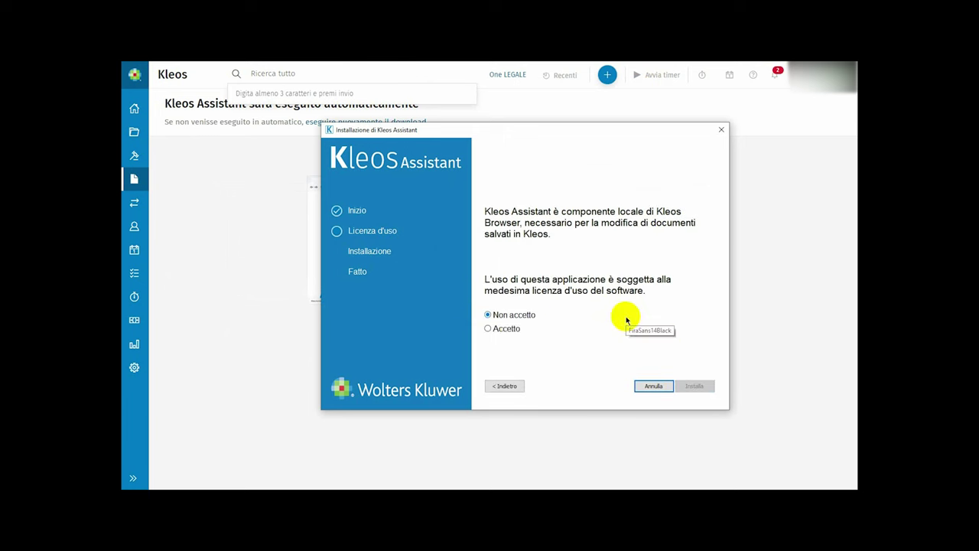
click(508, 329)
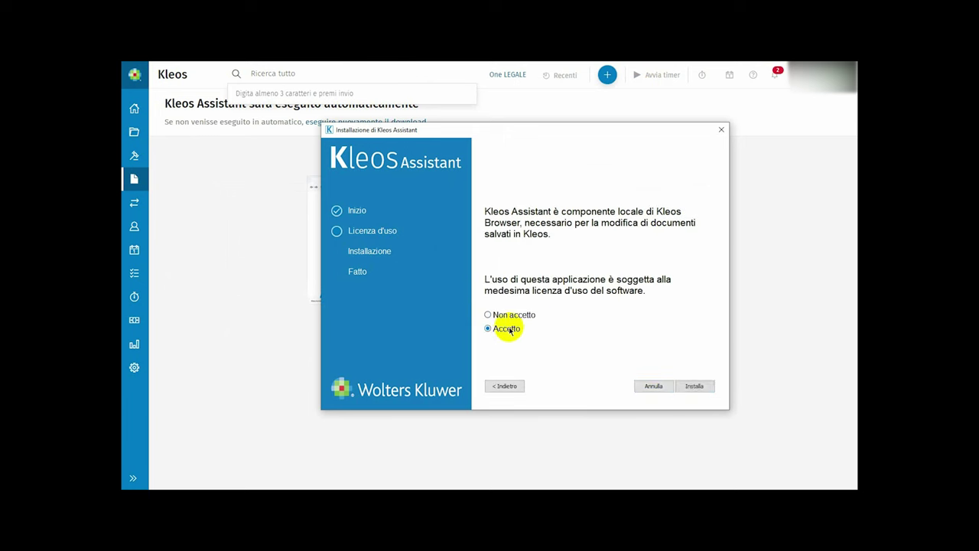
click(698, 385)
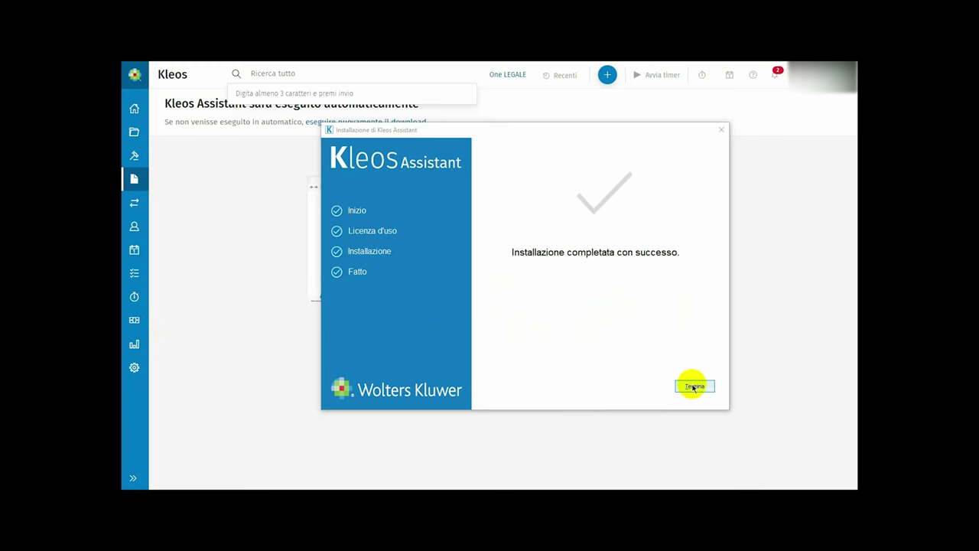
click(694, 386)
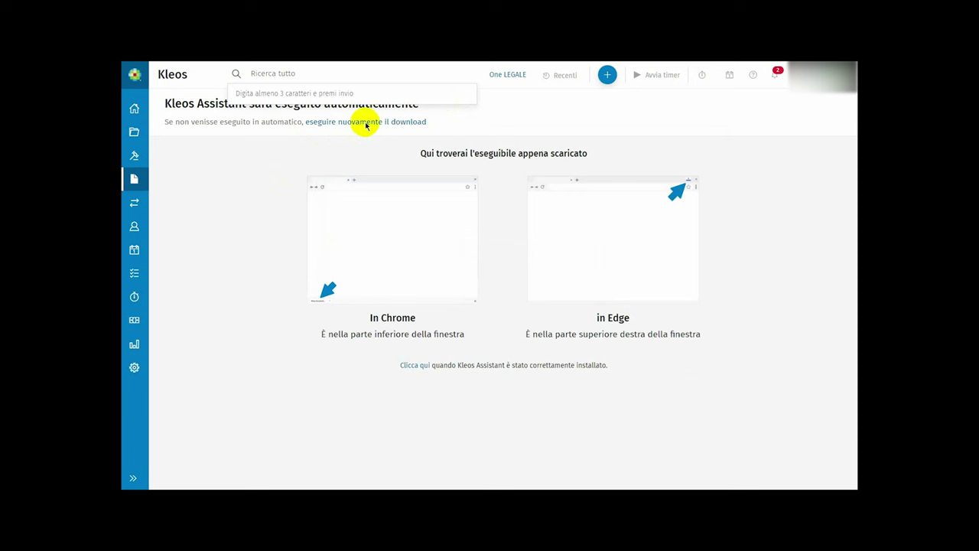
- Back on the Documenti list, choose to edit the first Memorie183n1 document
click(134, 108)
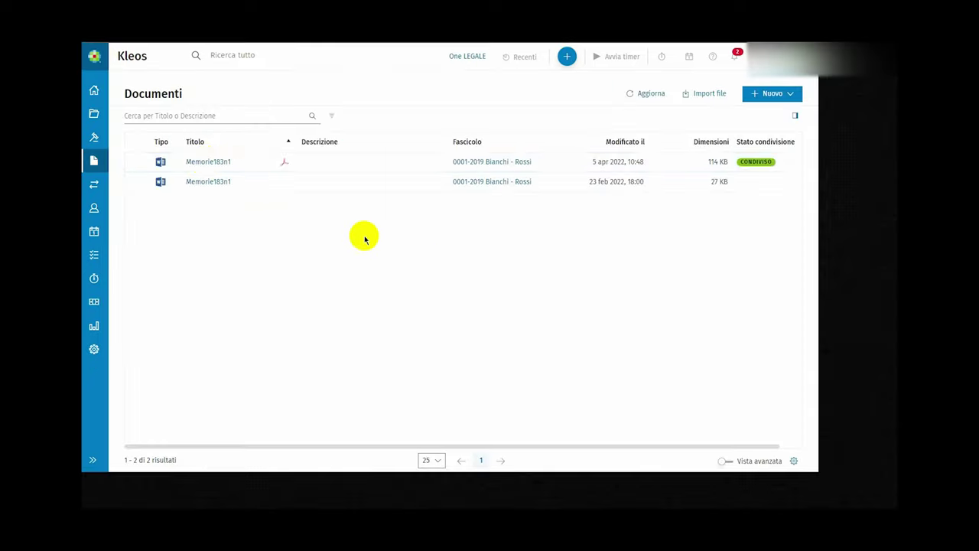
click(201, 162)
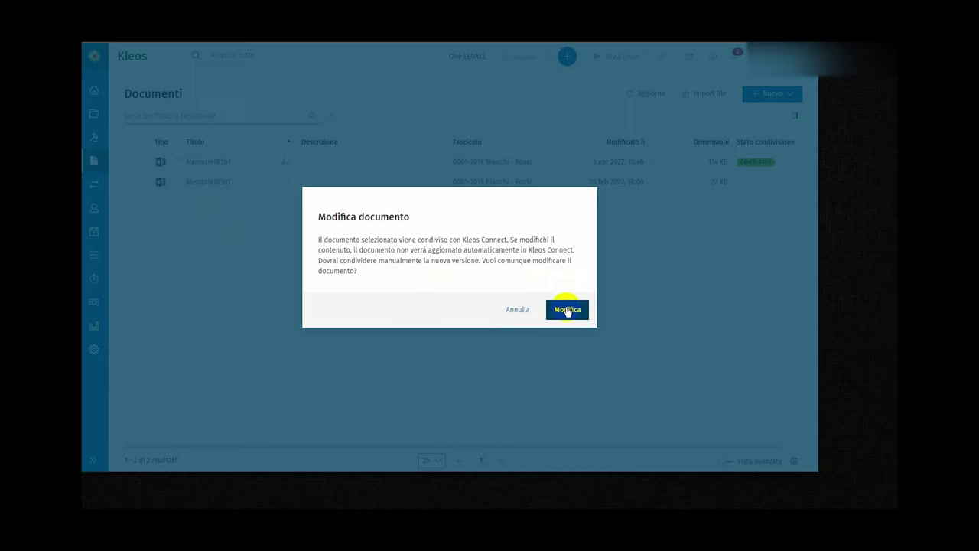
- Confirm editing, launch Kleos Assistant and enter the account password to open Memorie183n1 in Word
click(567, 310)
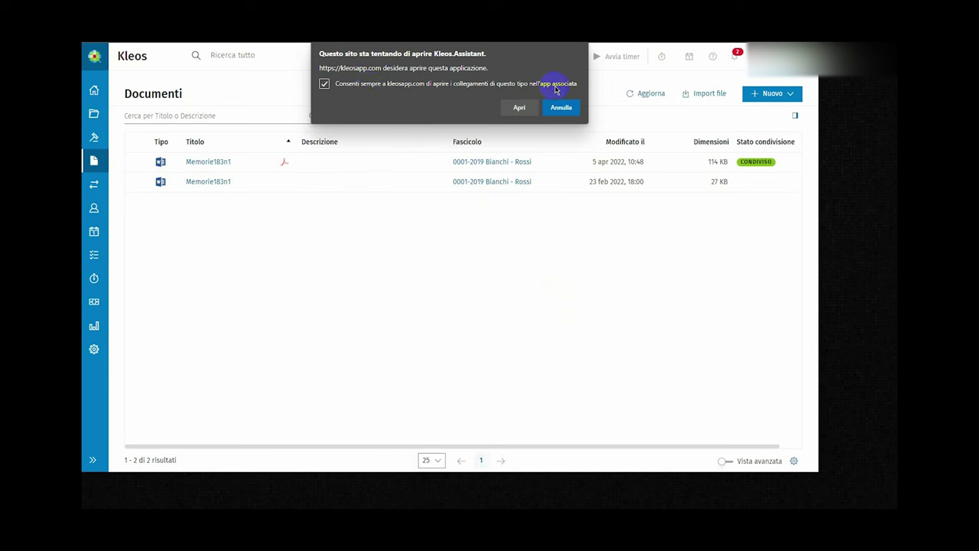
click(525, 107)
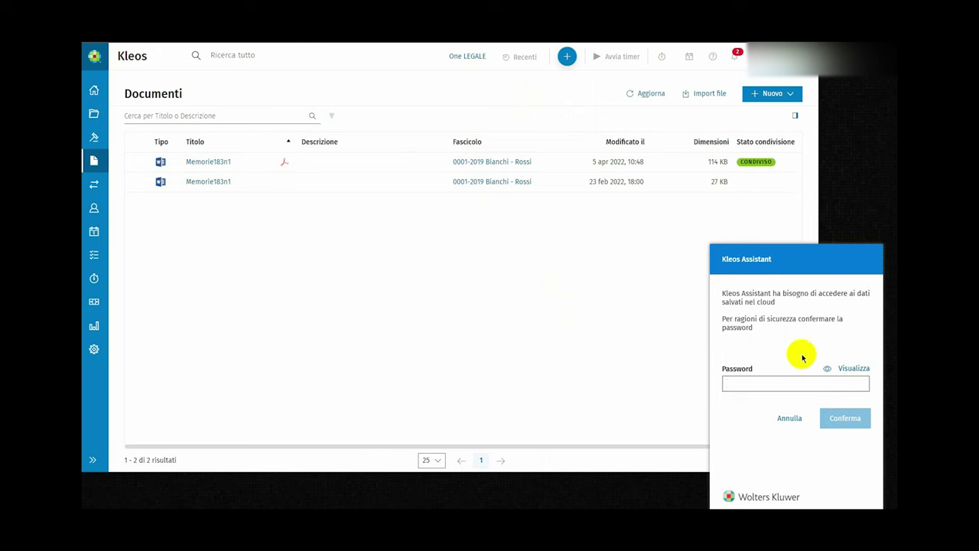
key(ctrl+v)
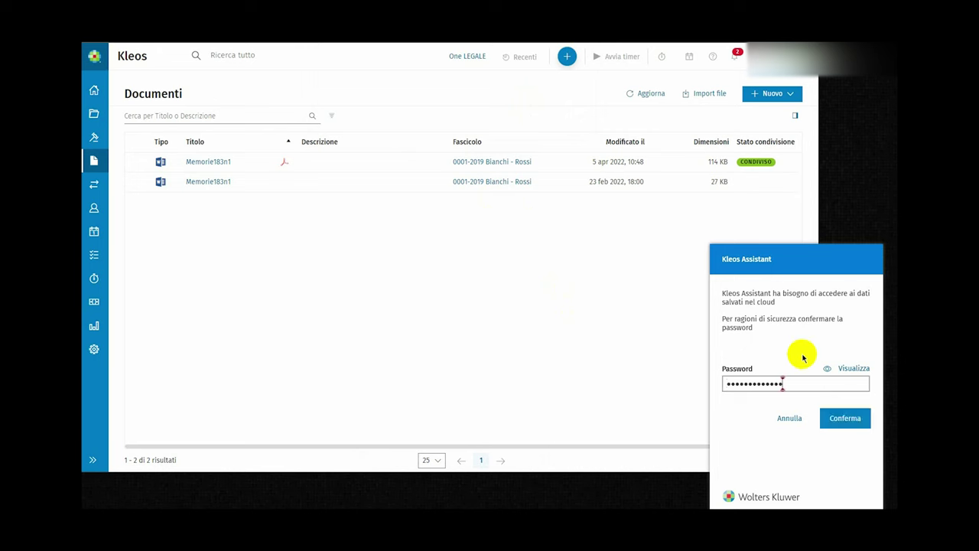
click(847, 413)
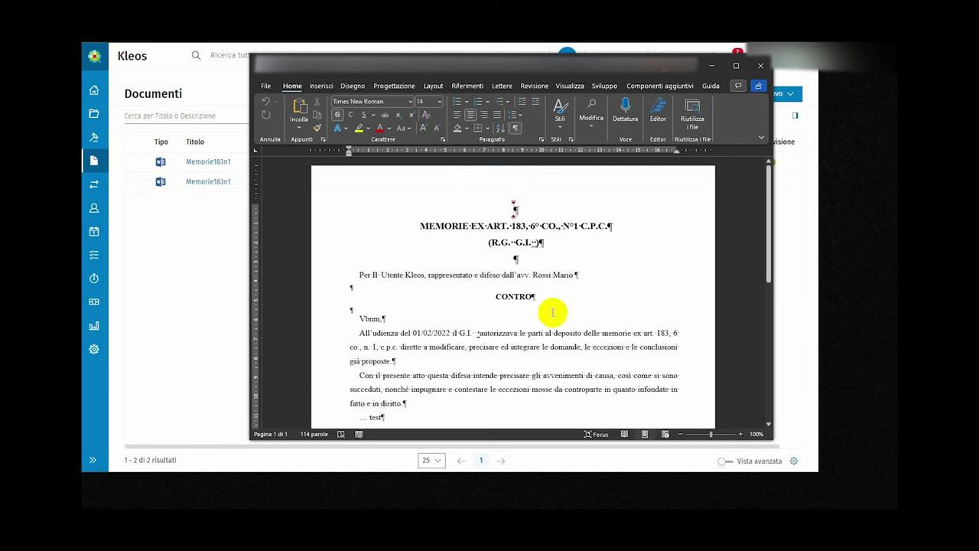
- Type the heading TEST into Memorie183n1, then close Word saving the changes to Kleos
text(TEST)
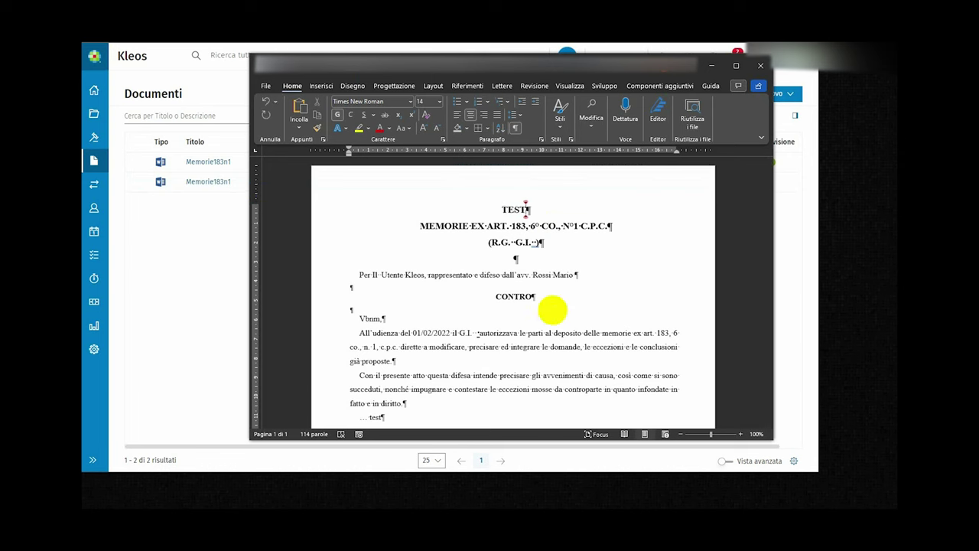
click(759, 67)
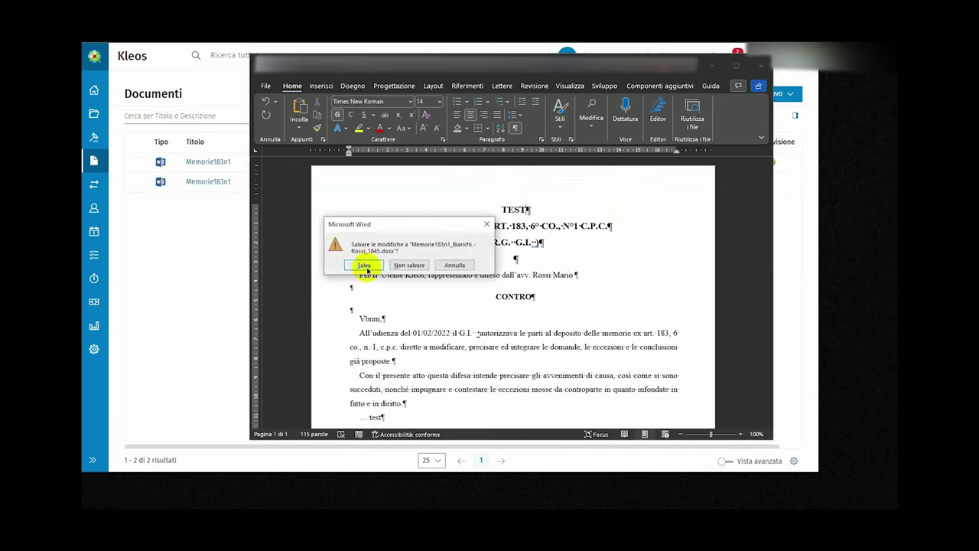
click(397, 265)
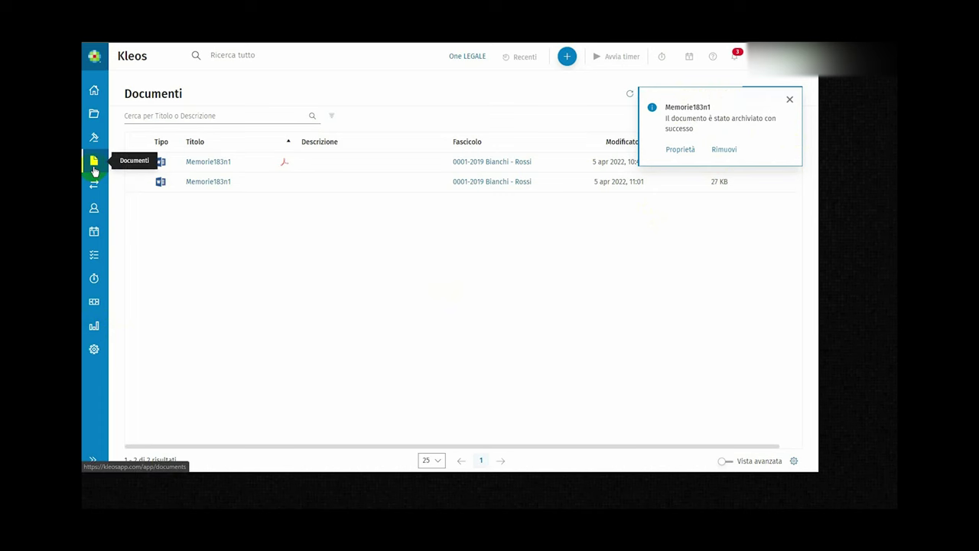
- Use Documenti's Ricerca avanzata filters to reach the Bianchi - Rossi case documents
click(94, 162)
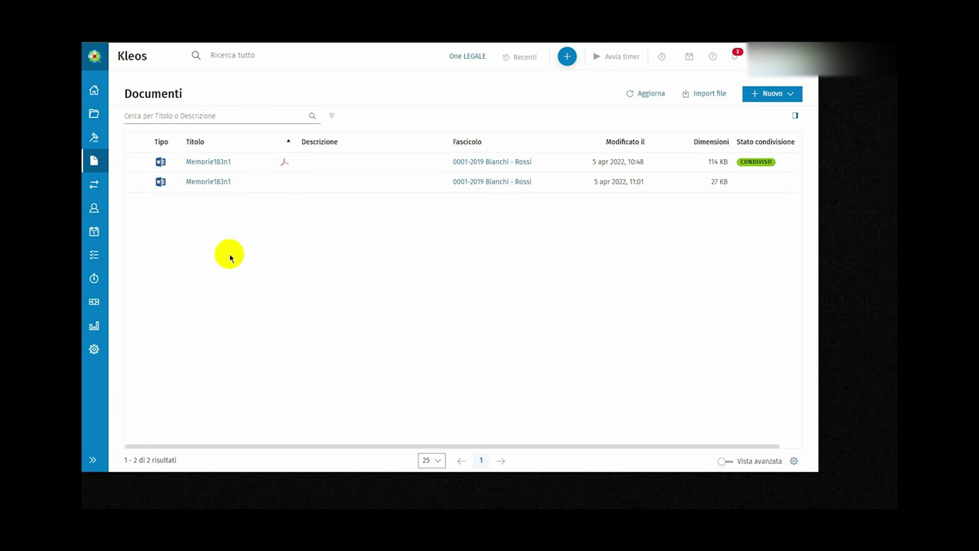
click(329, 116)
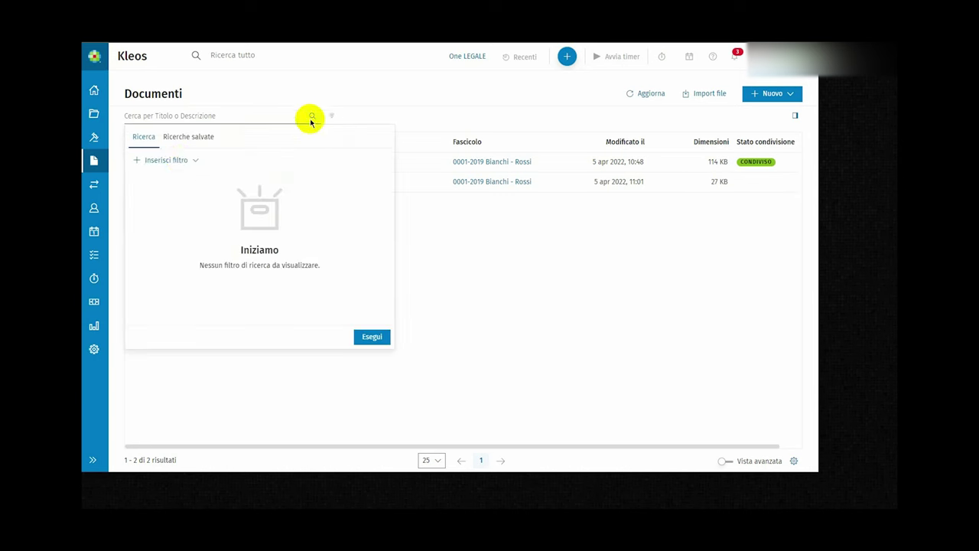
click(181, 161)
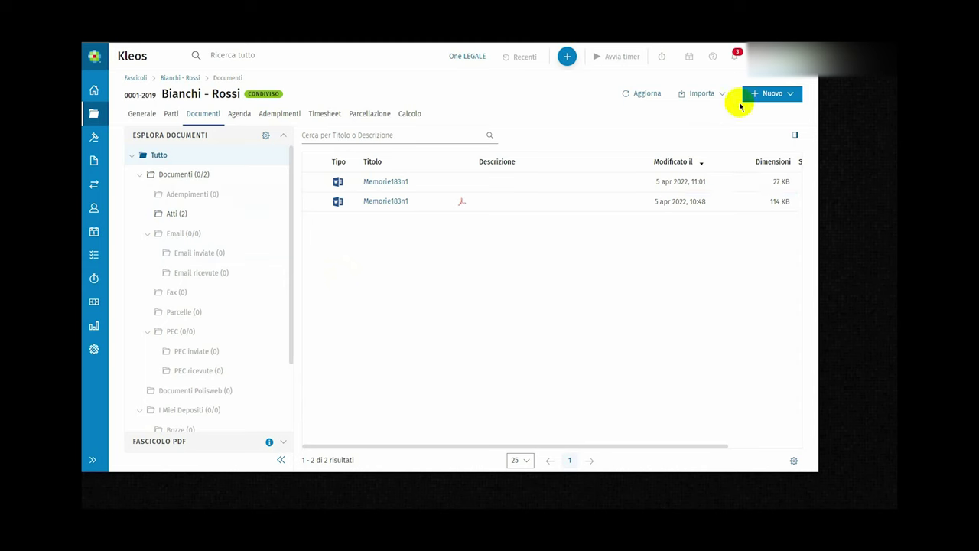
- Start a new Bianchi - Rossi document and browse the Modelli studio templates without creating it
click(769, 93)
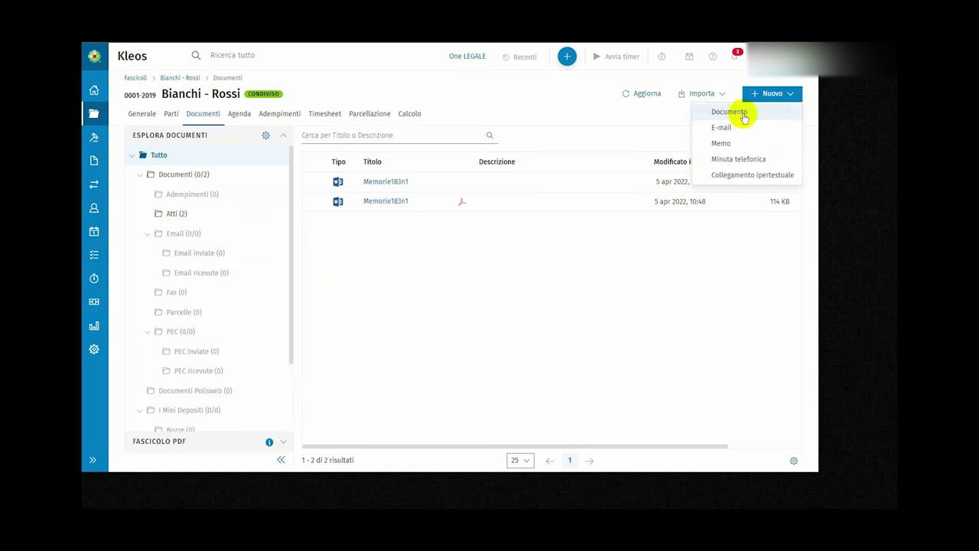
click(743, 114)
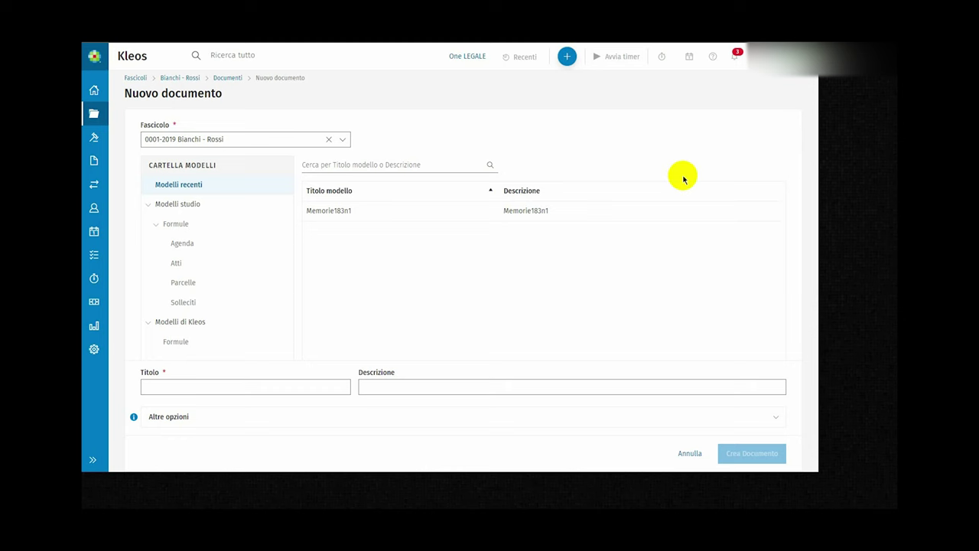
click(199, 204)
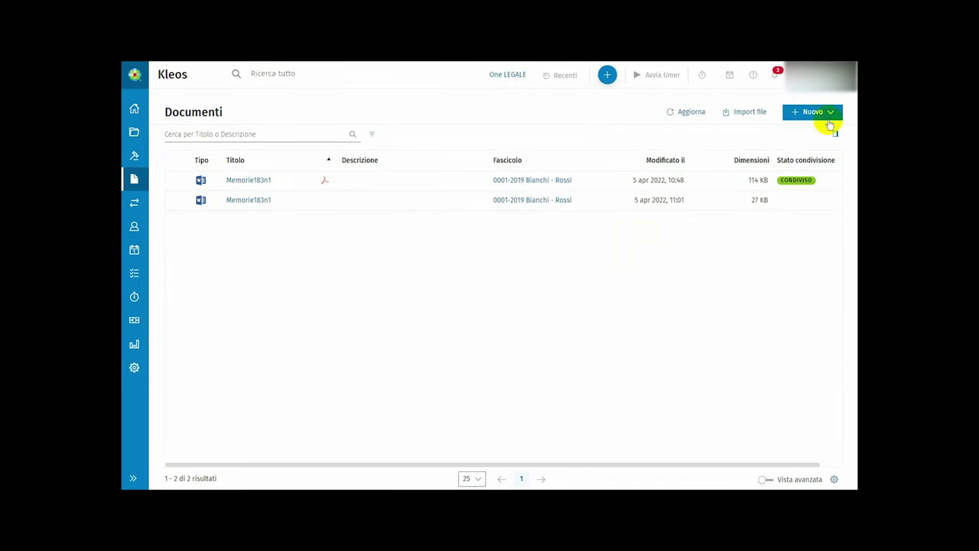
- Select case file 0002-2022 Verdi / Bruno and start a new document from its page
click(820, 115)
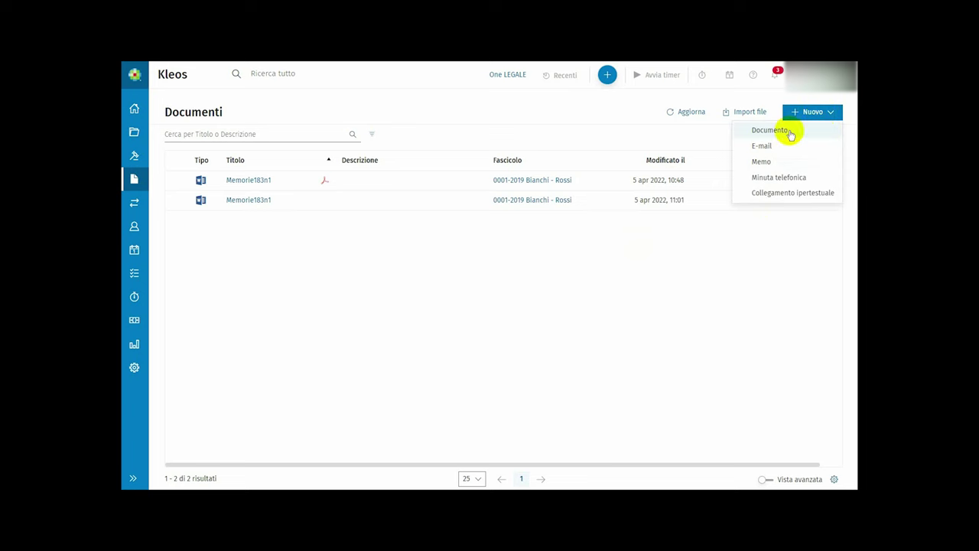
click(788, 131)
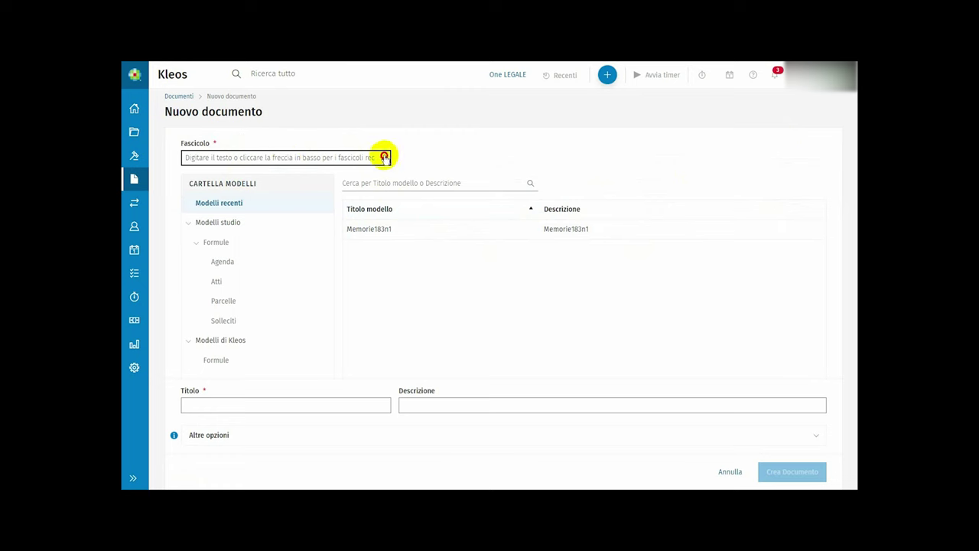
click(380, 158)
click(313, 183)
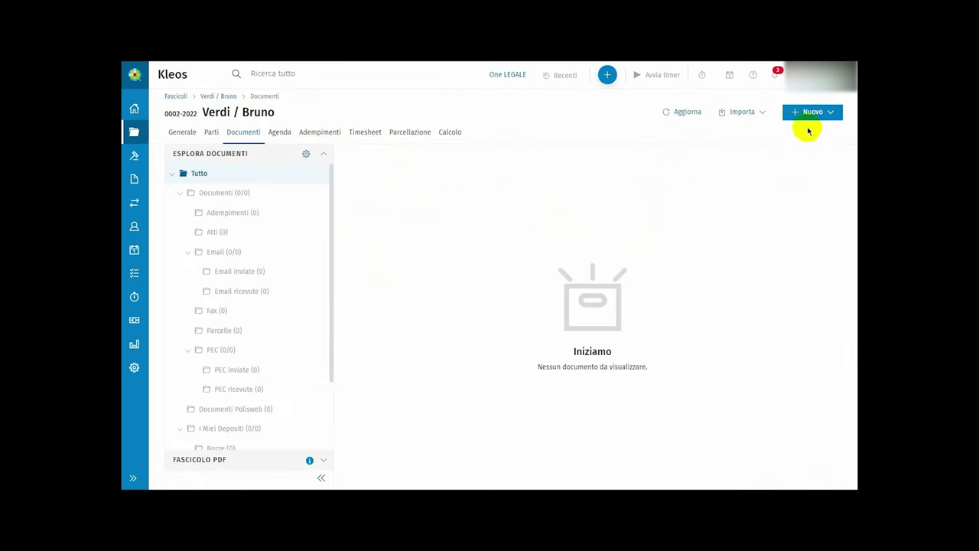
click(811, 112)
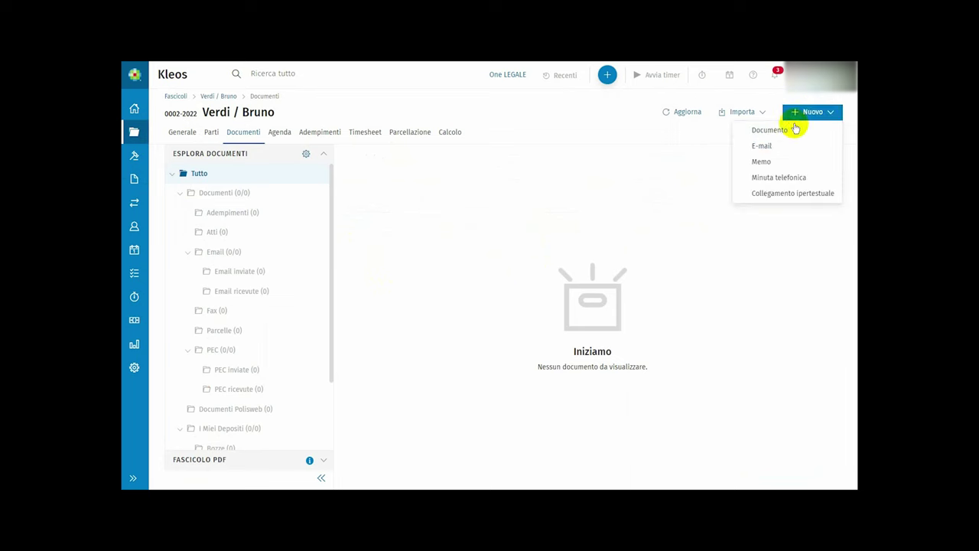
click(771, 131)
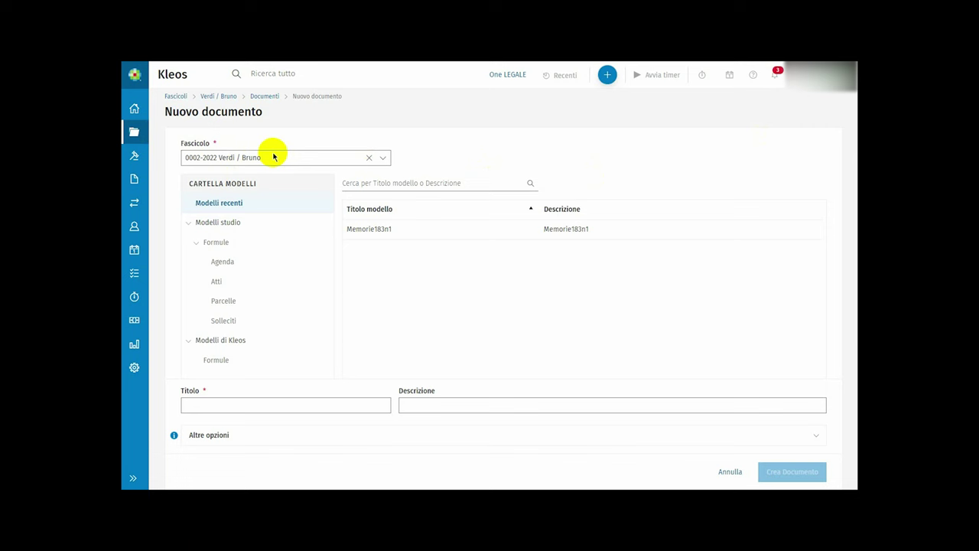
- Create the document 'Memorie 183 n 1' from the Memorie183n1 studio template
click(218, 221)
click(217, 403)
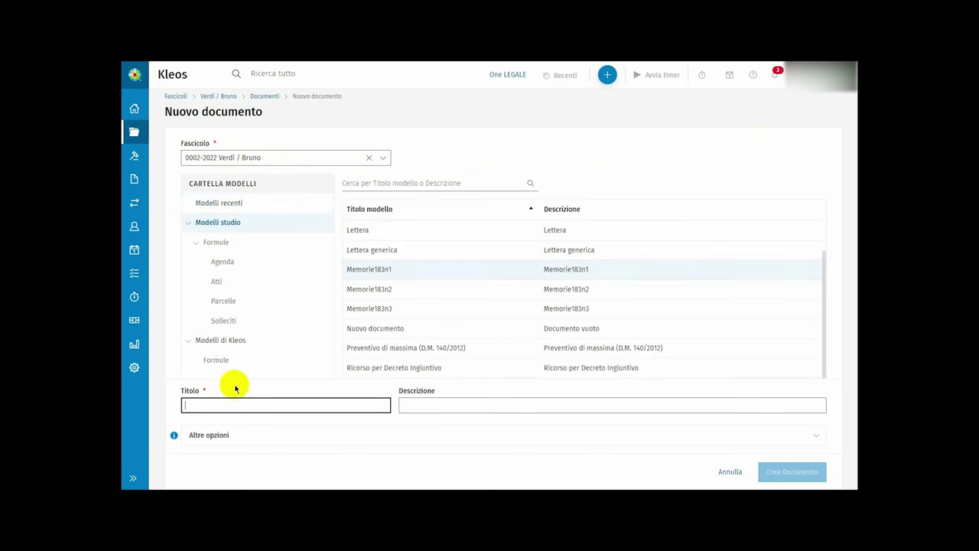
click(408, 268)
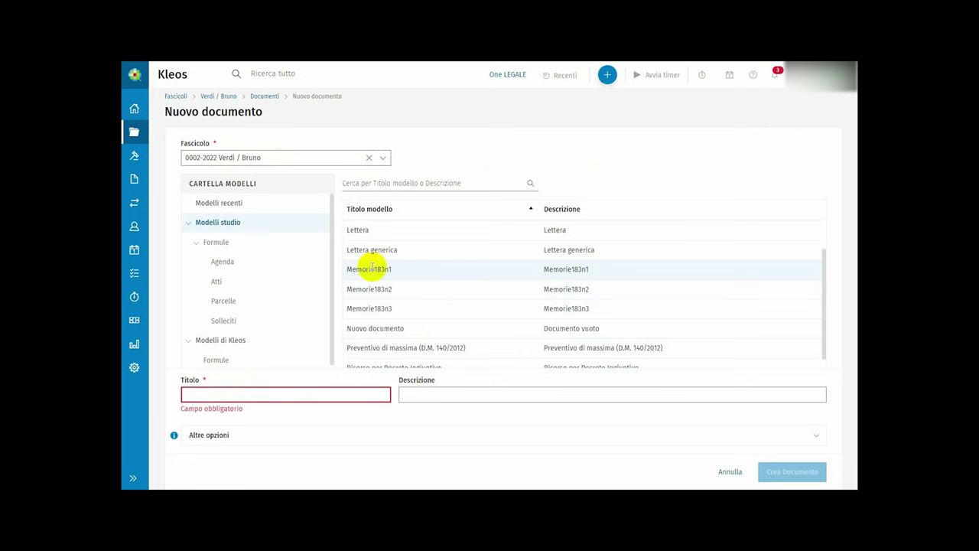
click(313, 394)
text(Memorie 183 n 1)
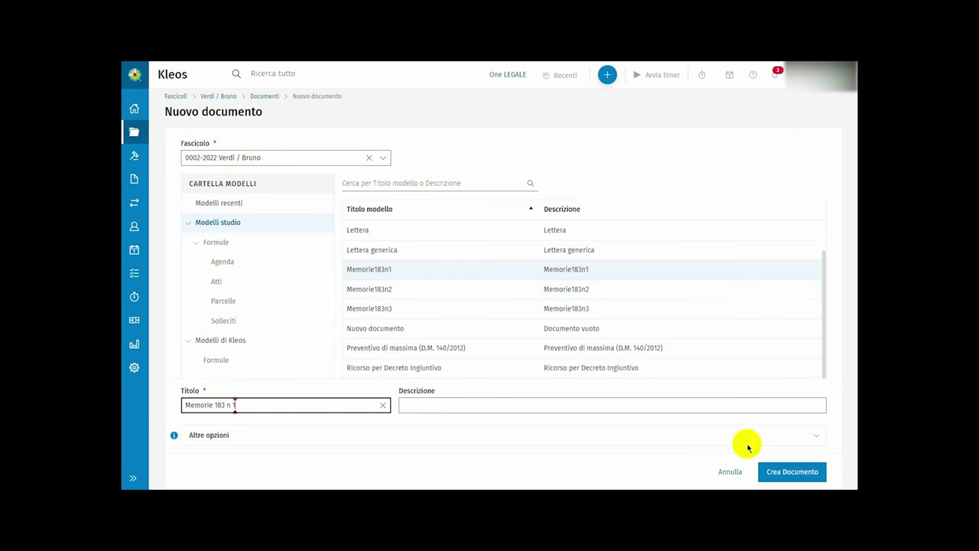
click(786, 472)
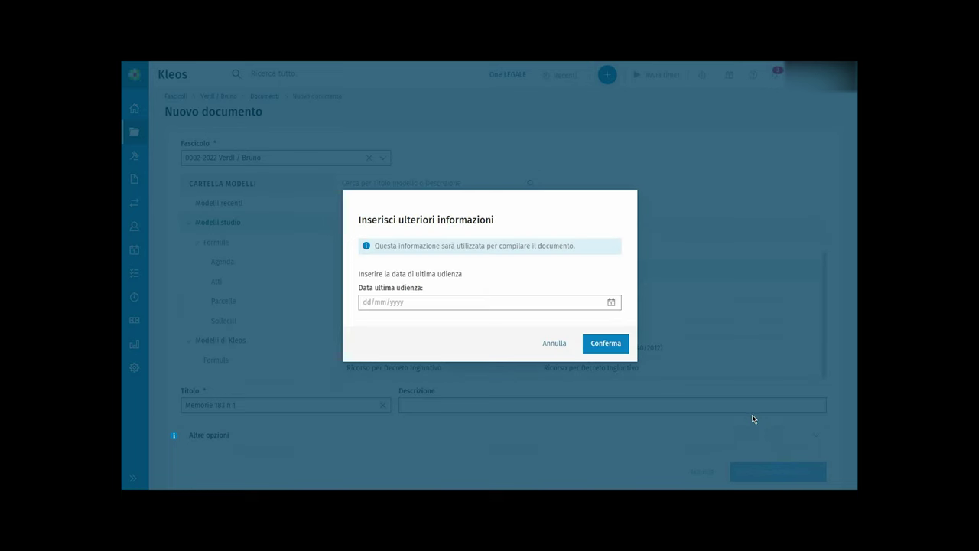
- Paste 1/4/2022 as Data ultima udienza and confirm to generate the Memorie 183 n 1 document
click(540, 301)
click(510, 300)
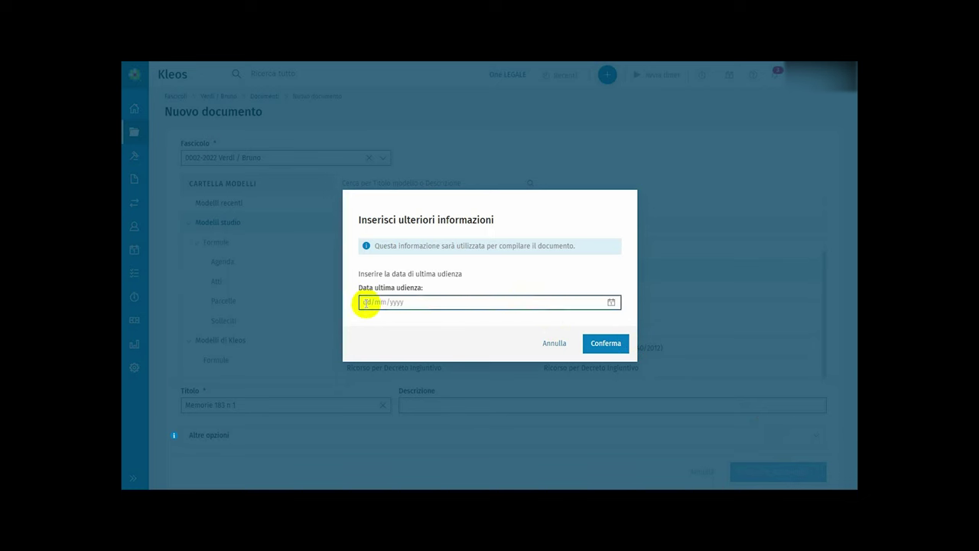
click(366, 302)
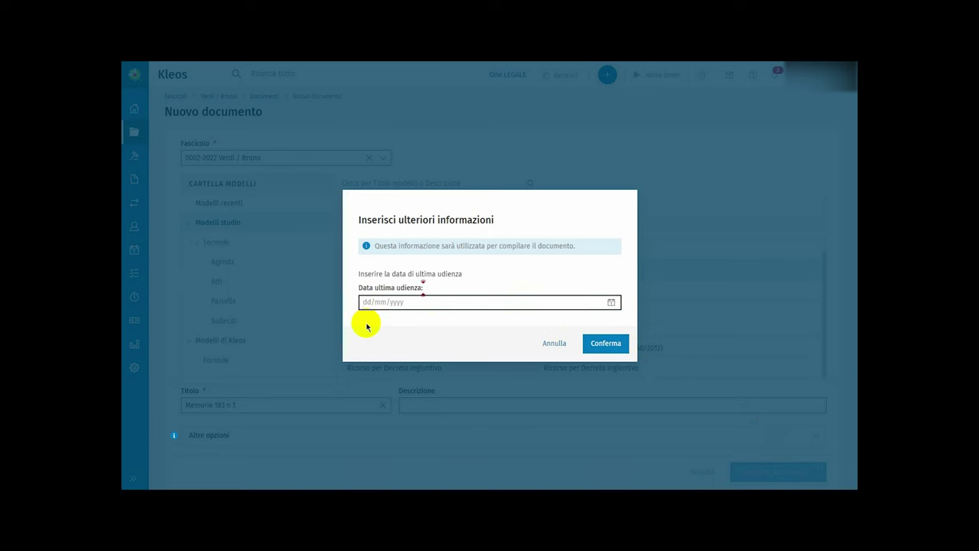
text(1/4/2022)
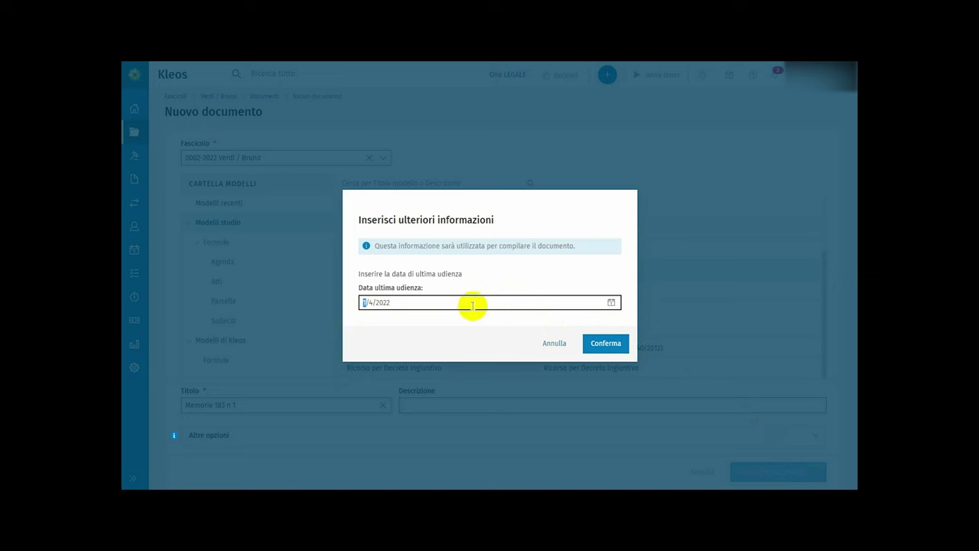
click(600, 344)
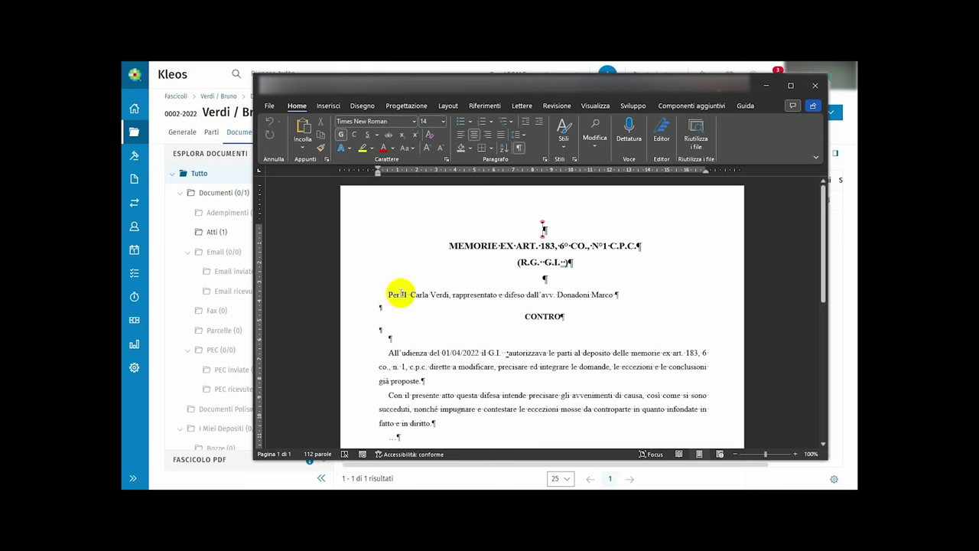
- Highlight the filled-in party details in the memoir, then open the Nuovo menu in Documenti
drag(403, 293, 460, 295)
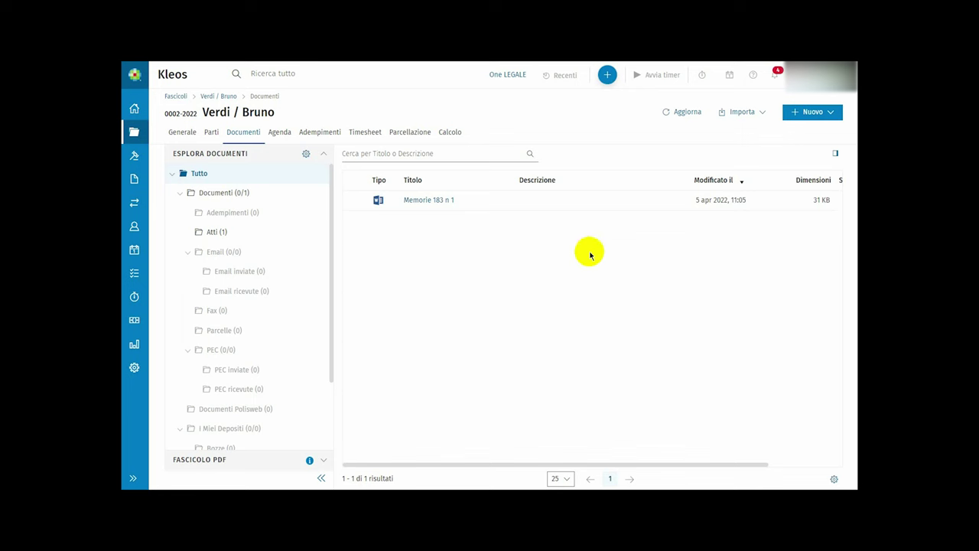
click(810, 114)
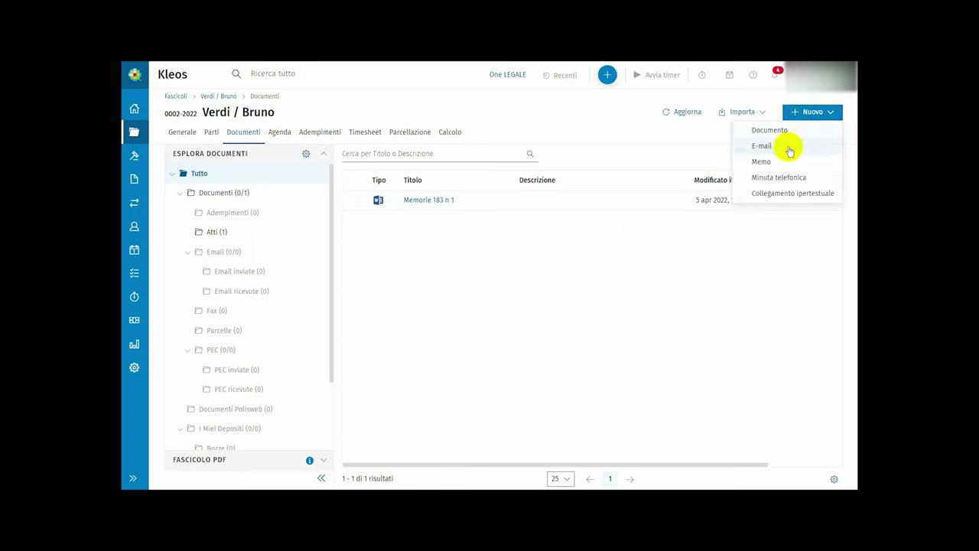
- Choose E-mail from the Nuovo menu for case 0002-2022 Verdi / Bruno
click(789, 149)
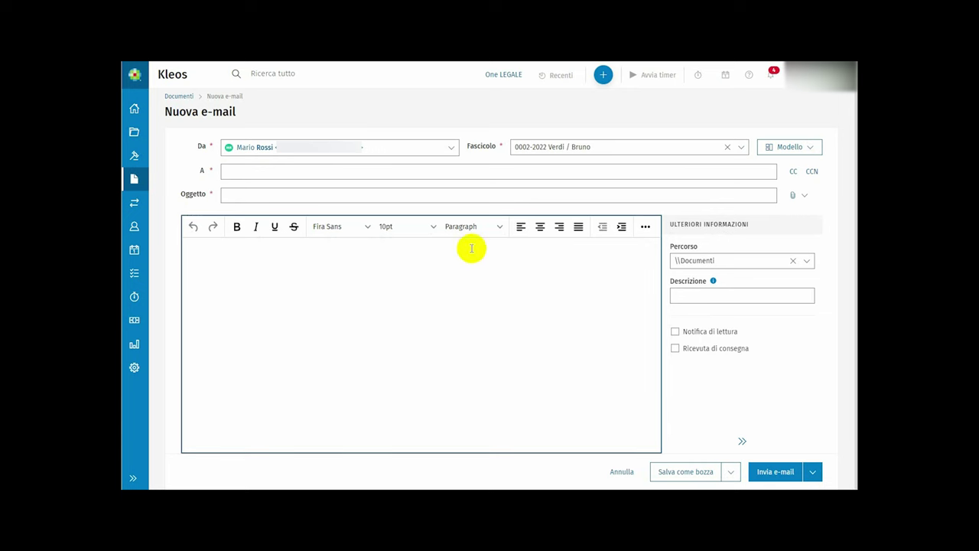
- Apply the 'Email a ...' miscellaneous-communications template from Seleziona modello to the new e-mail
click(787, 148)
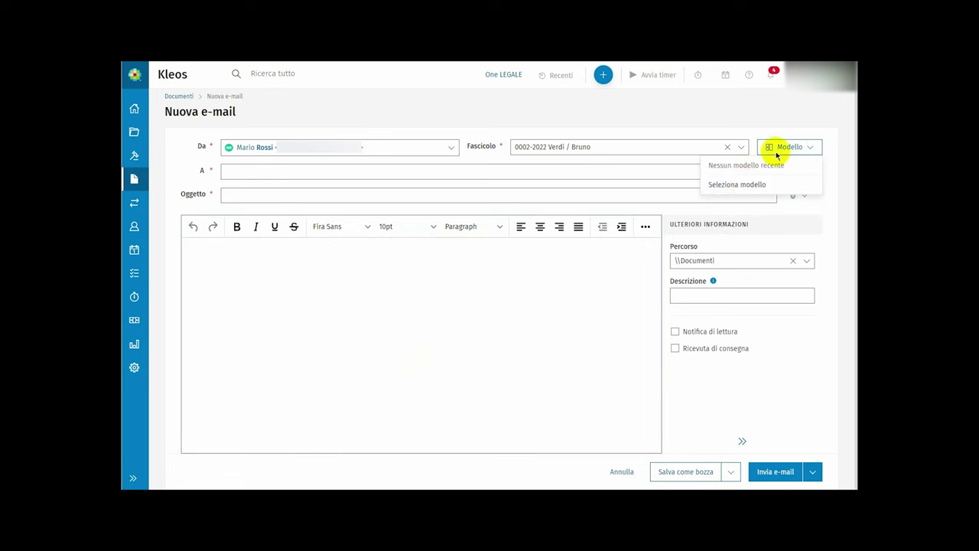
click(745, 185)
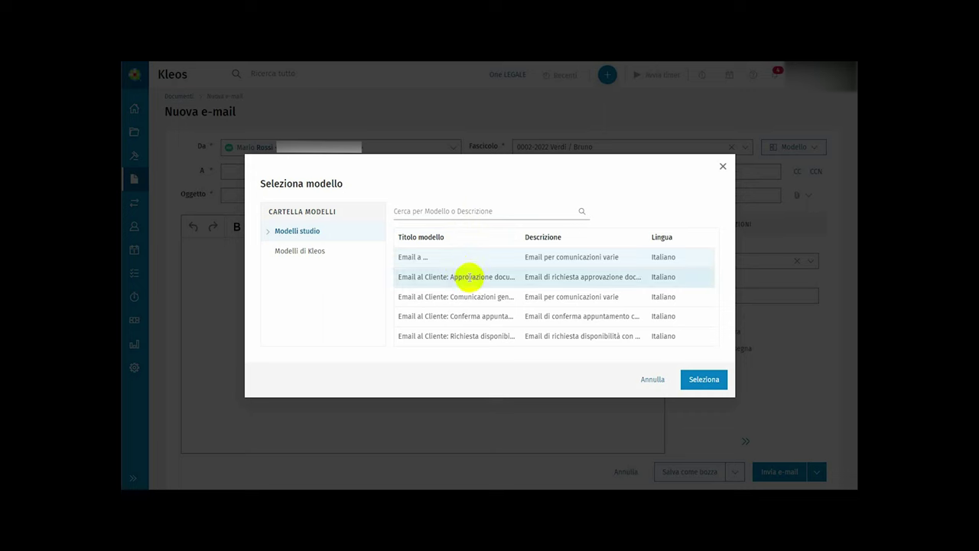
click(473, 263)
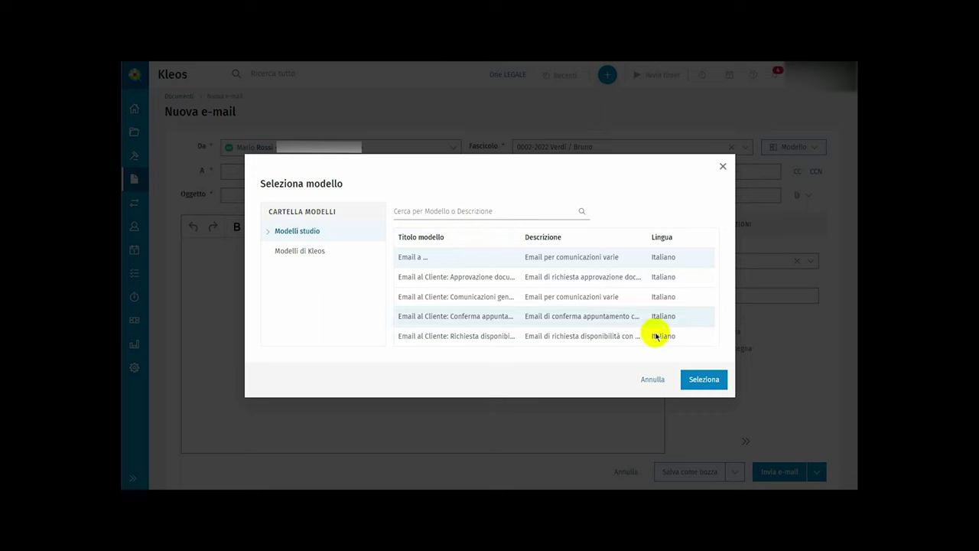
click(698, 380)
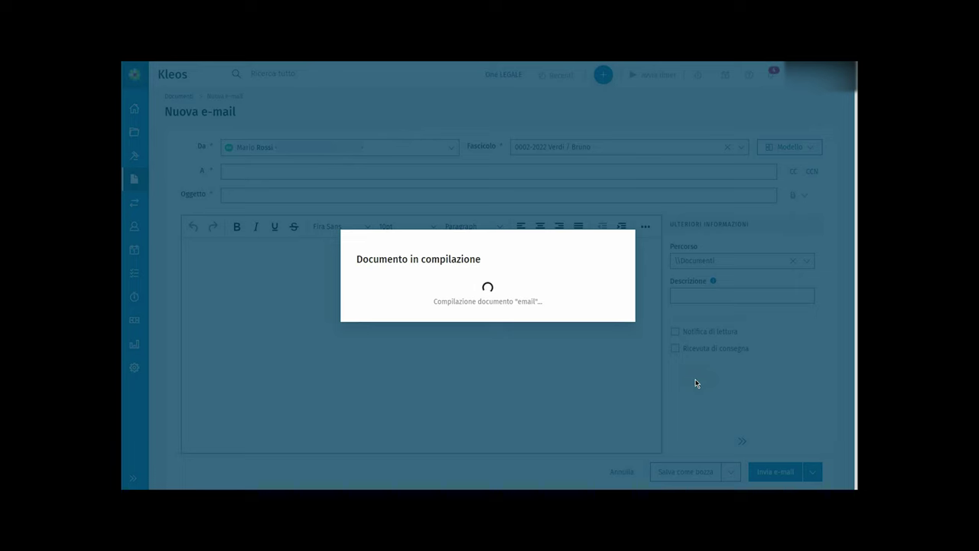
click(391, 387)
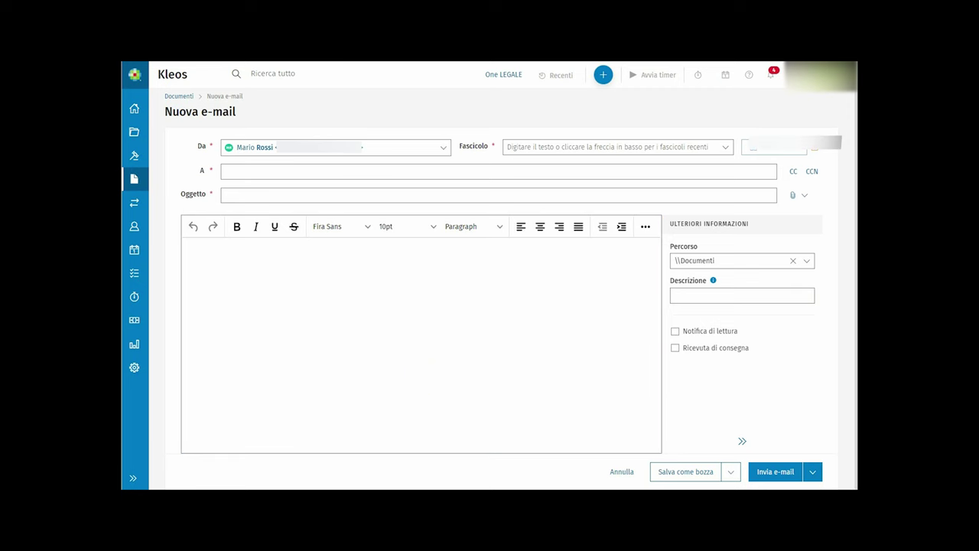
- In Mie preferenze, view the Documenti ed e-mail tab's use-Outlook-for-e-mail setting
click(815, 75)
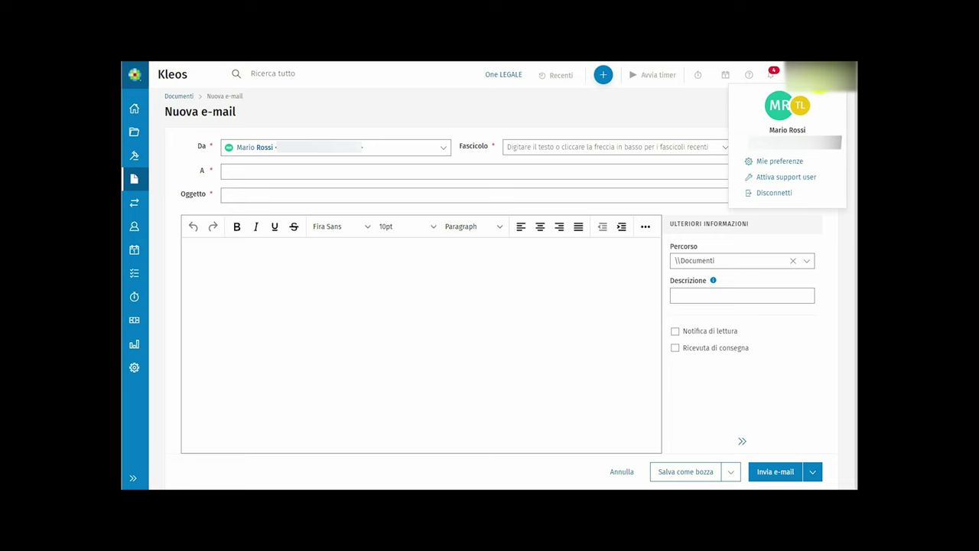
click(776, 161)
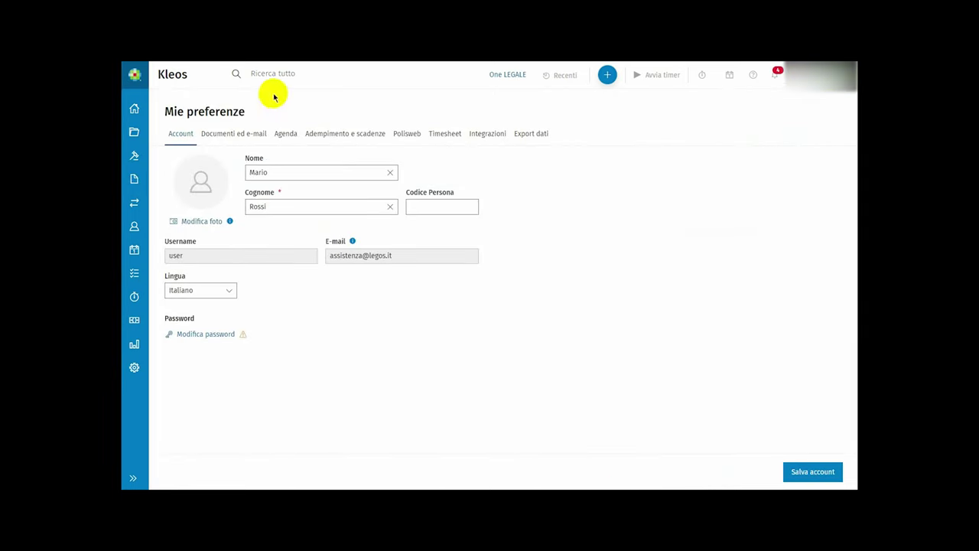
click(254, 135)
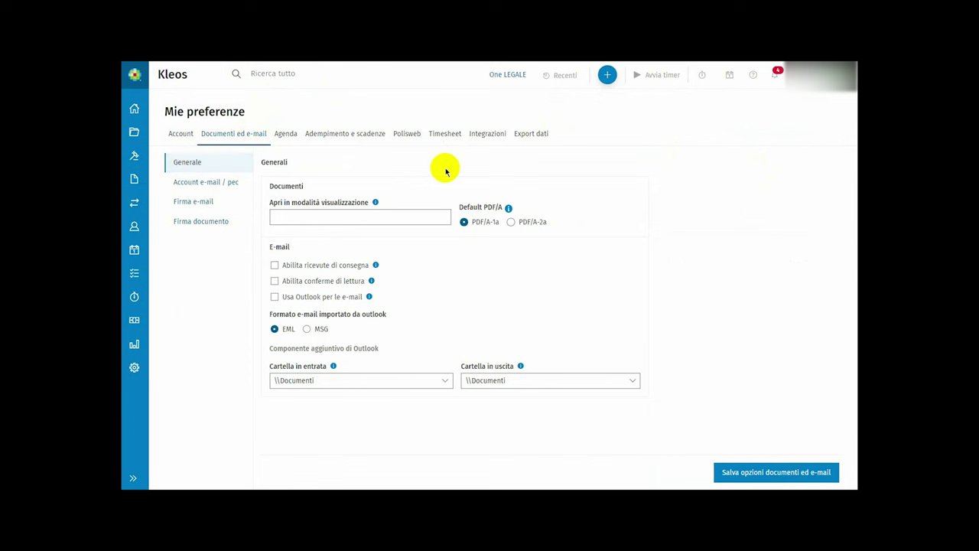
click(330, 297)
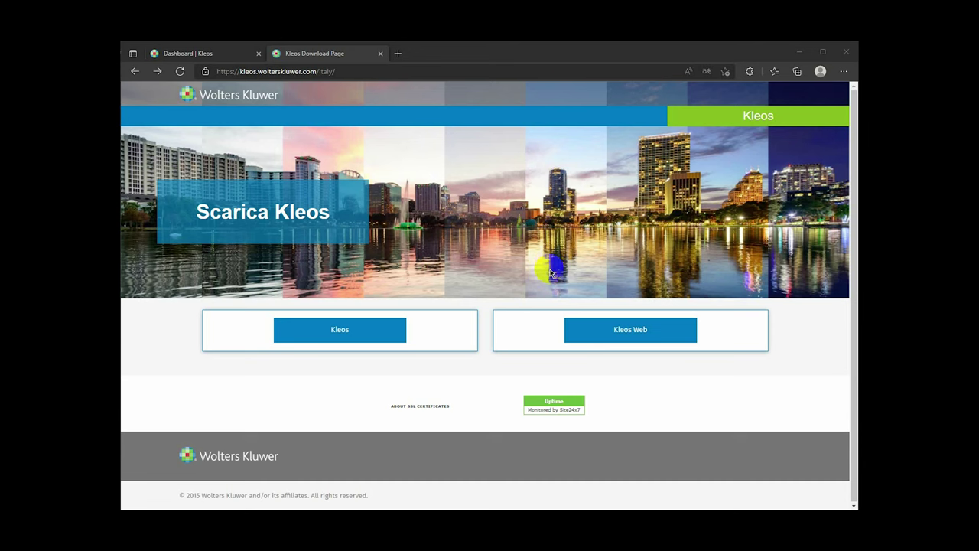
- Download the newest Kleos for Outlook installer, 6.5.30.32964, from the Kleos Web downloads
click(617, 329)
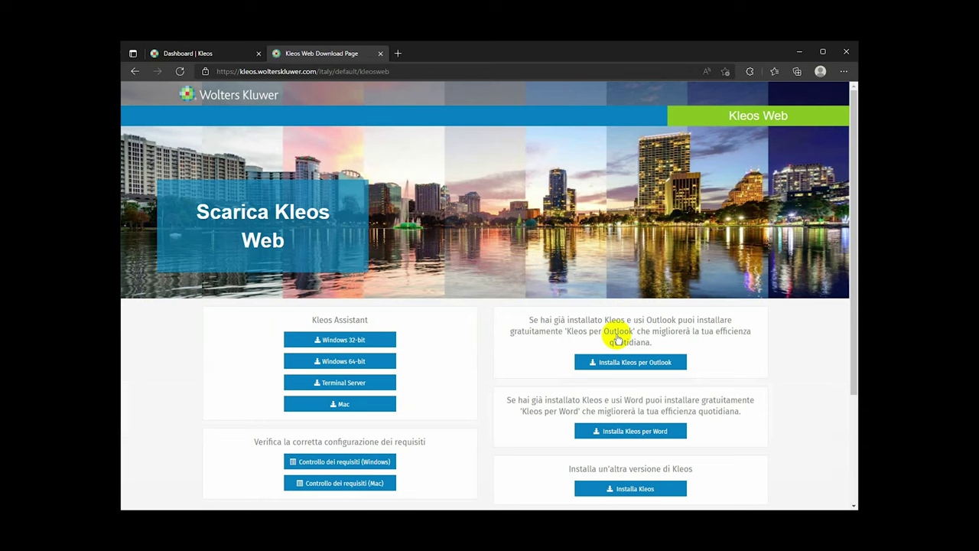
click(609, 362)
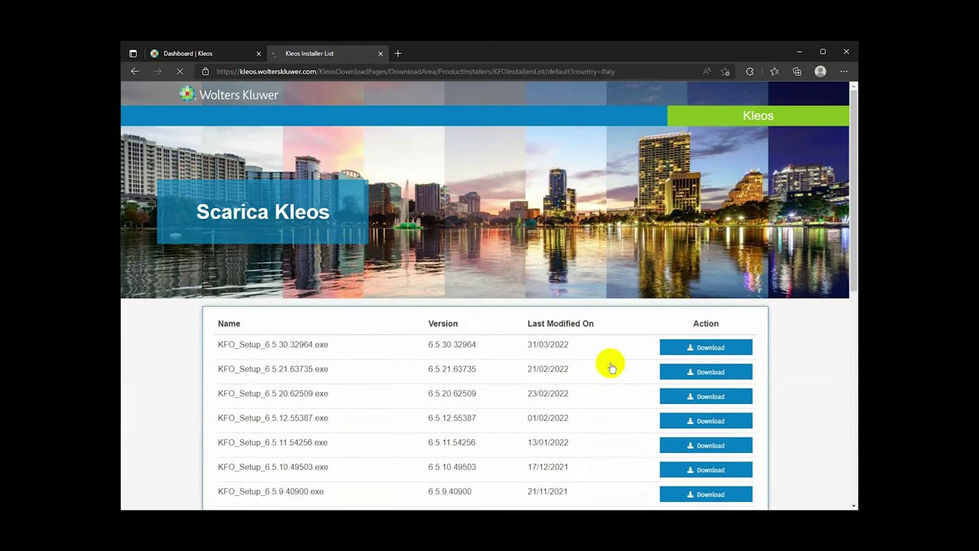
click(692, 352)
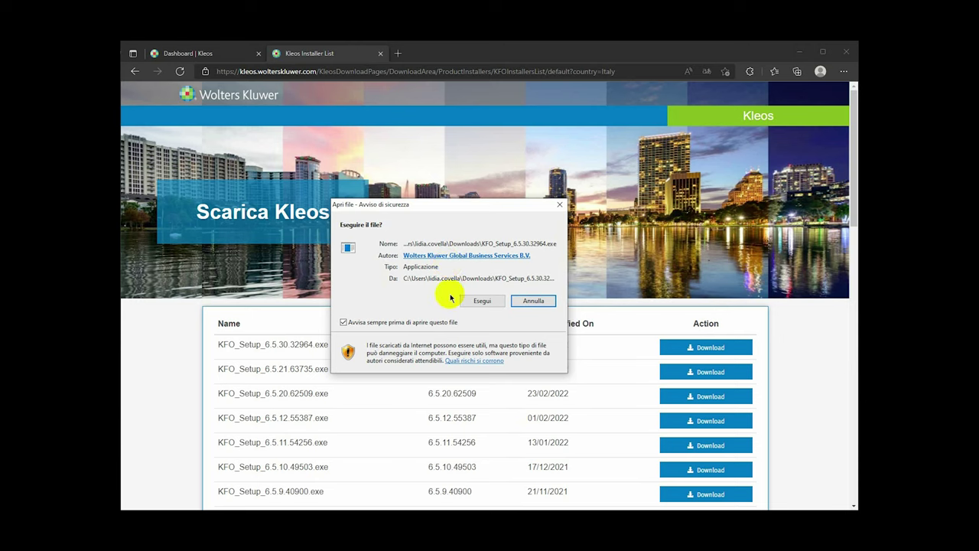
- Run the installer, accept the licence agreement and install Kleos for Outlook
click(483, 300)
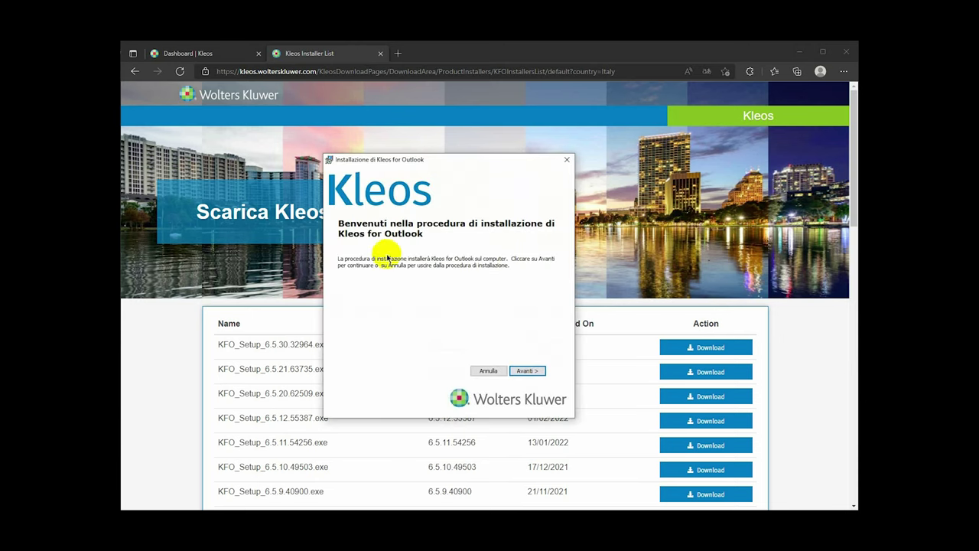
click(525, 371)
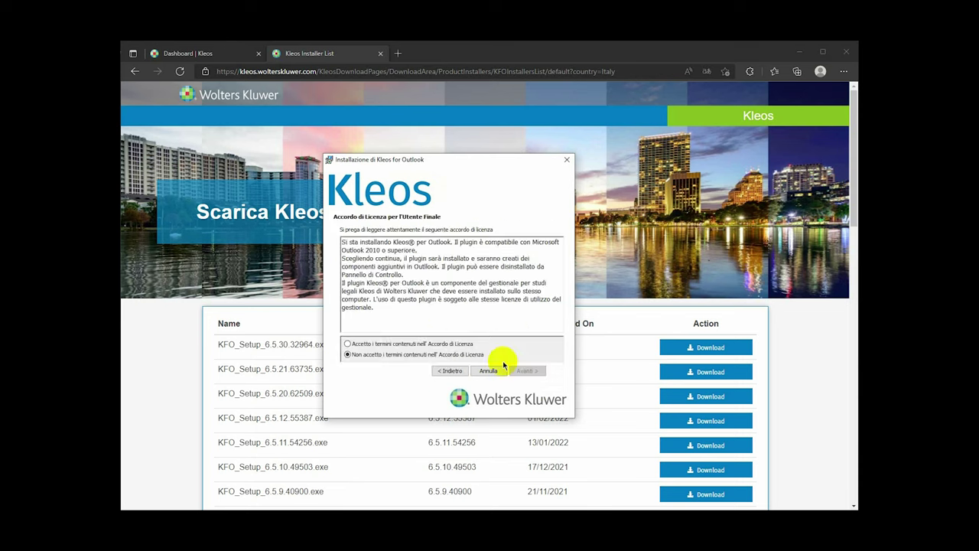
click(468, 344)
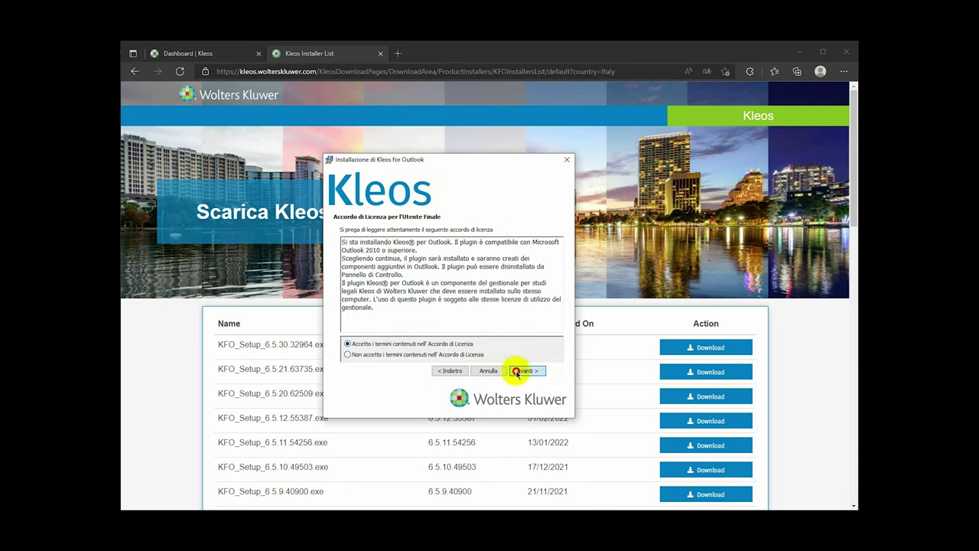
click(518, 372)
click(518, 372)
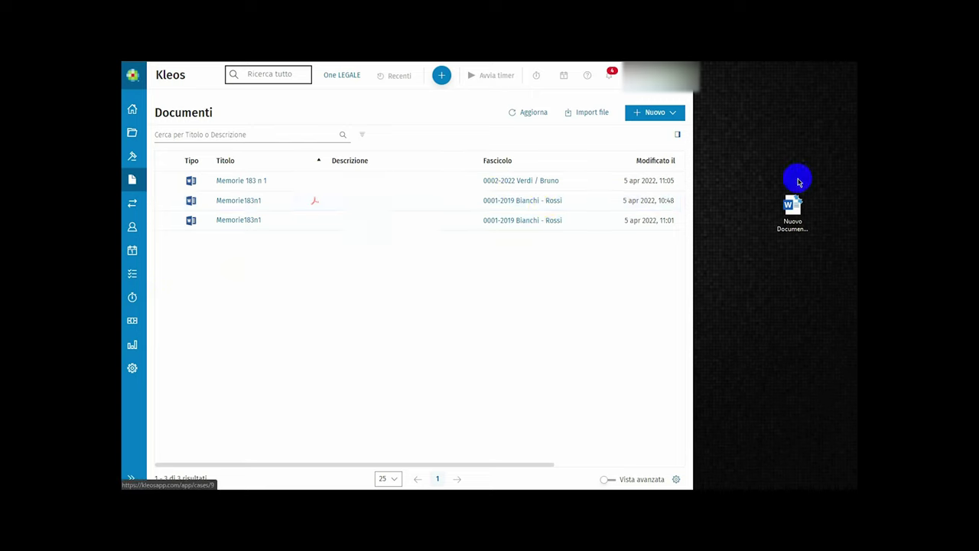
- Drag the desktop Word file into the document list and import it under case 0002-2022 Verdi / Bruno
drag(792, 205, 522, 253)
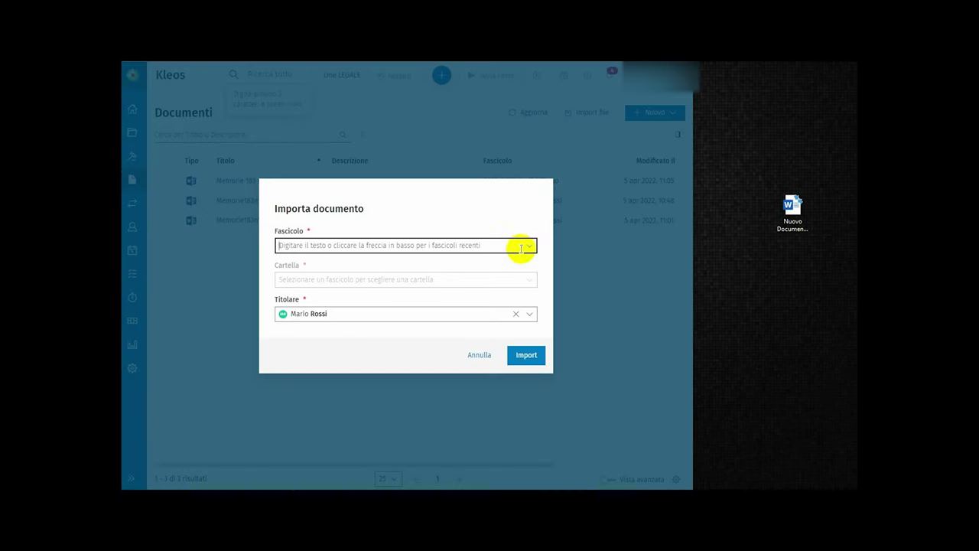
click(532, 246)
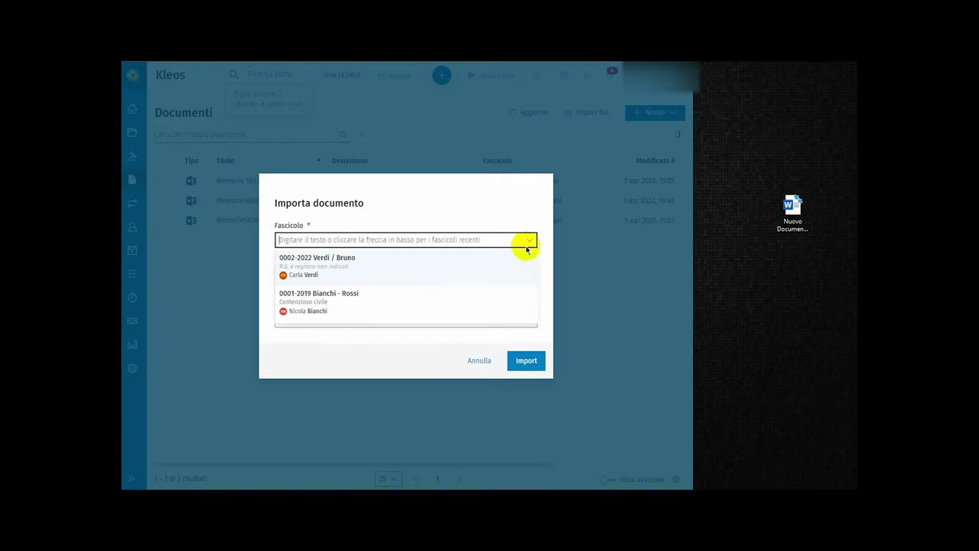
click(448, 263)
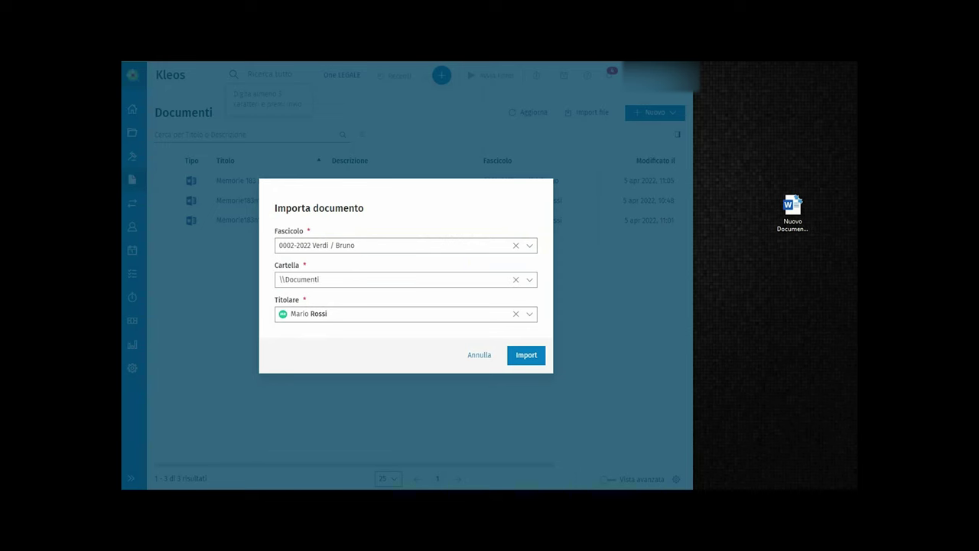
click(520, 354)
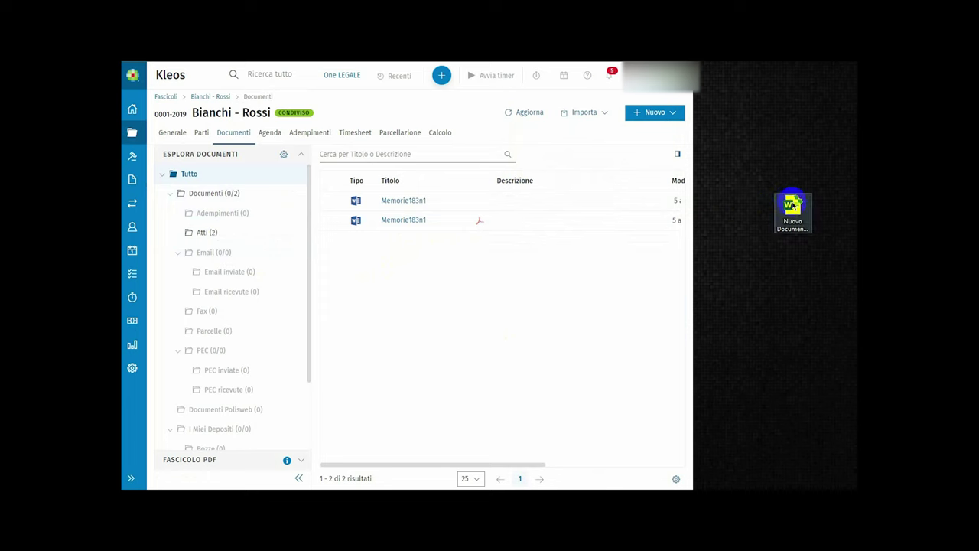
- Drag the Word file into the case documents again, check the Importa options, and maximize the window
drag(792, 208, 578, 272)
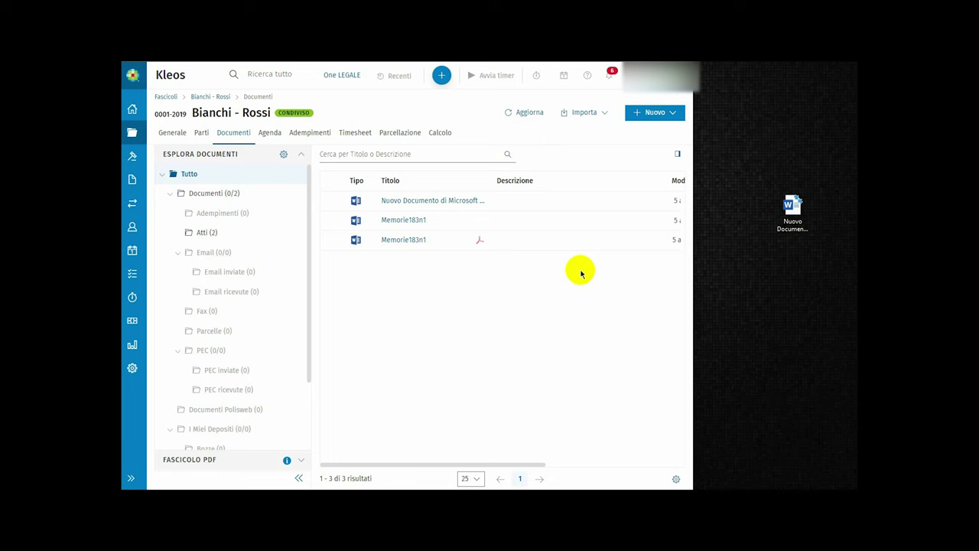
click(602, 116)
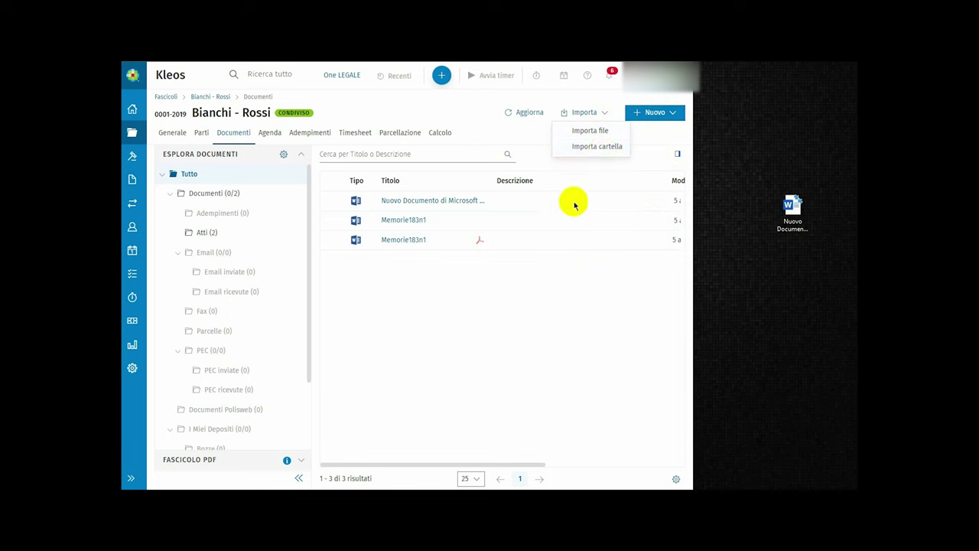
click(551, 262)
key(super+Up)
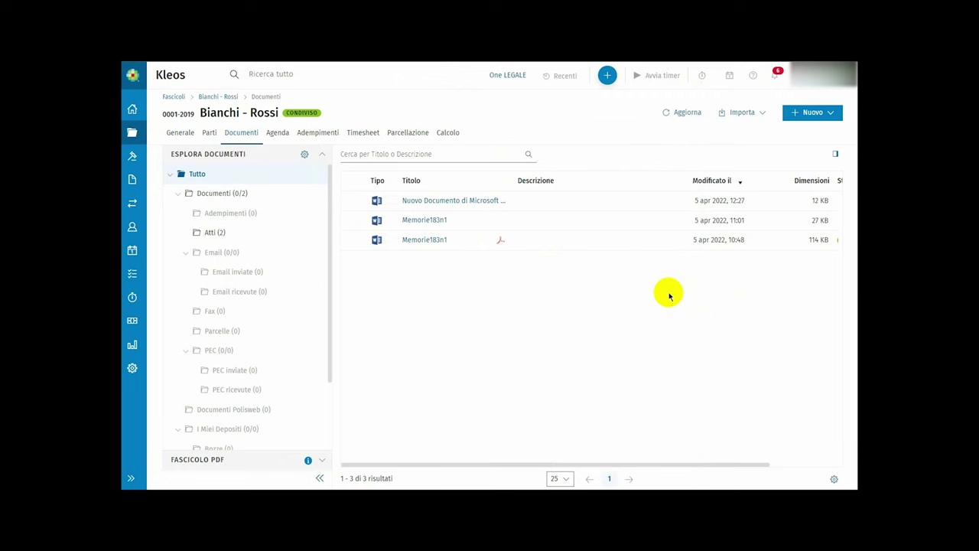
- Start downloading the new Word document from its ⋮ menu, then cancel
mouse_move(641, 200)
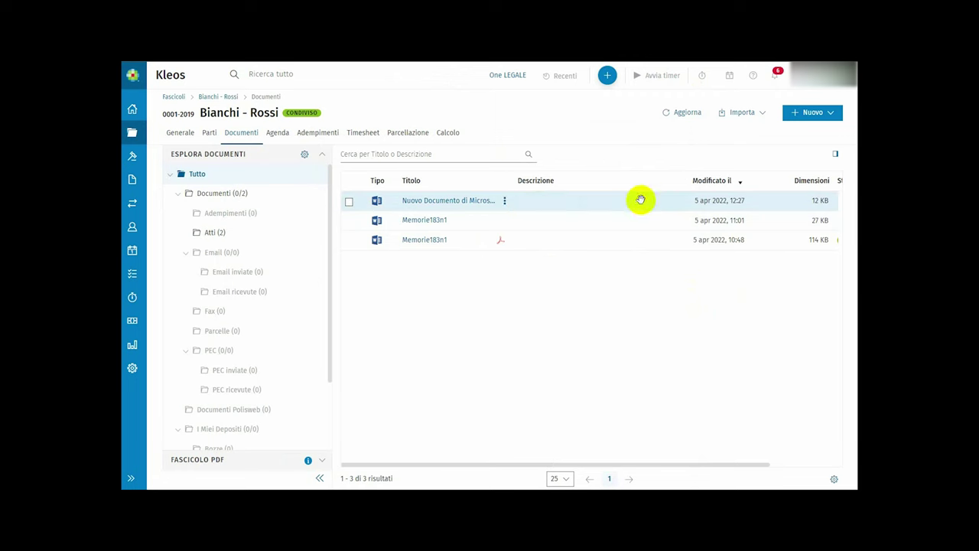
click(505, 201)
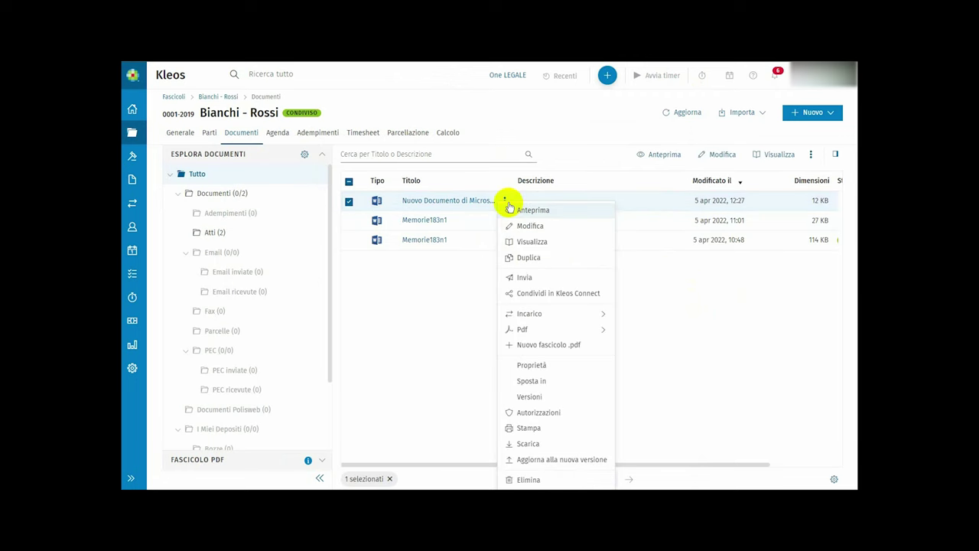
click(545, 444)
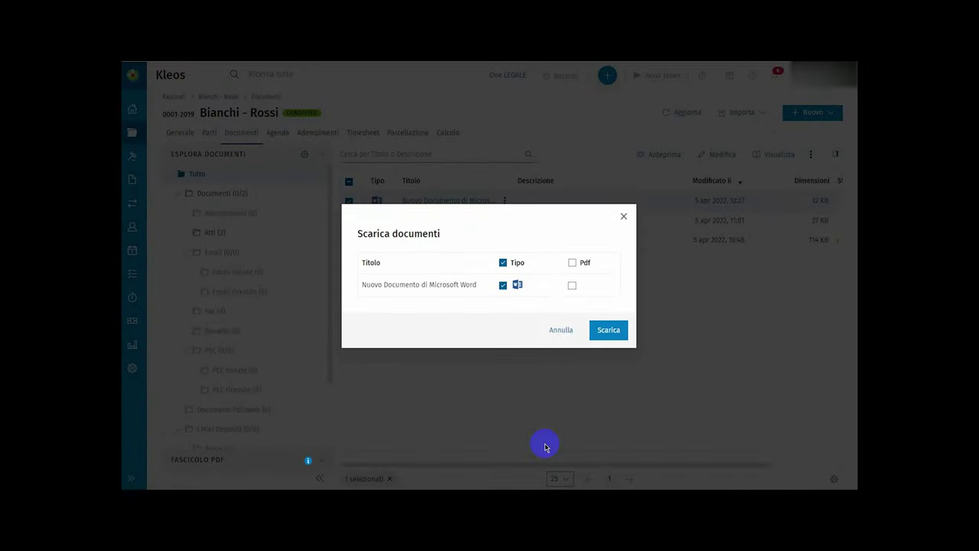
click(565, 324)
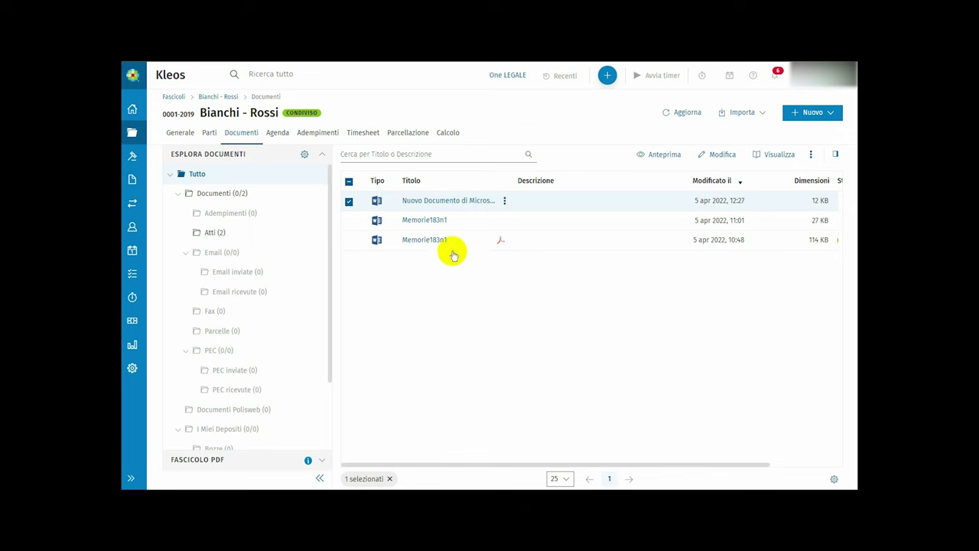
- Select Memorie183n1 too and set up downloading both, with the new document as PDF only
click(350, 224)
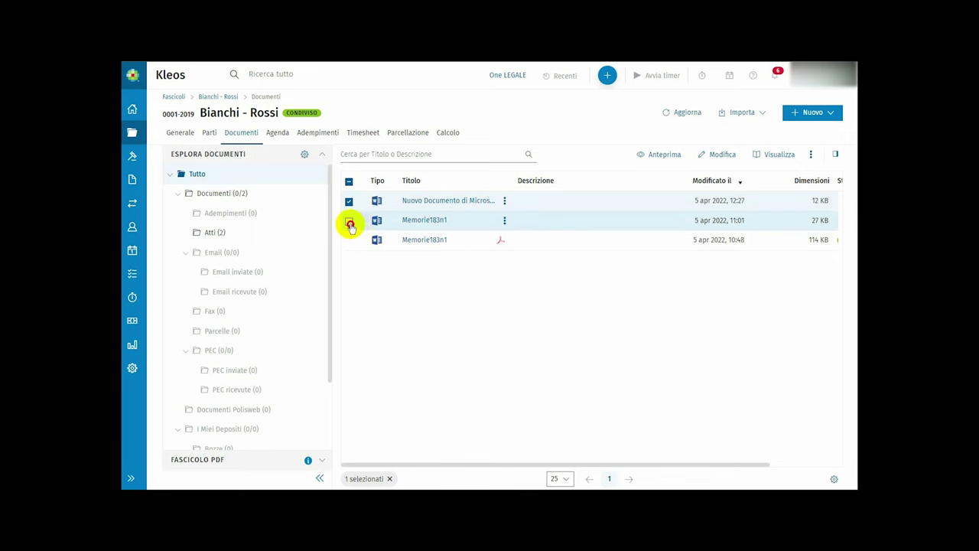
click(505, 225)
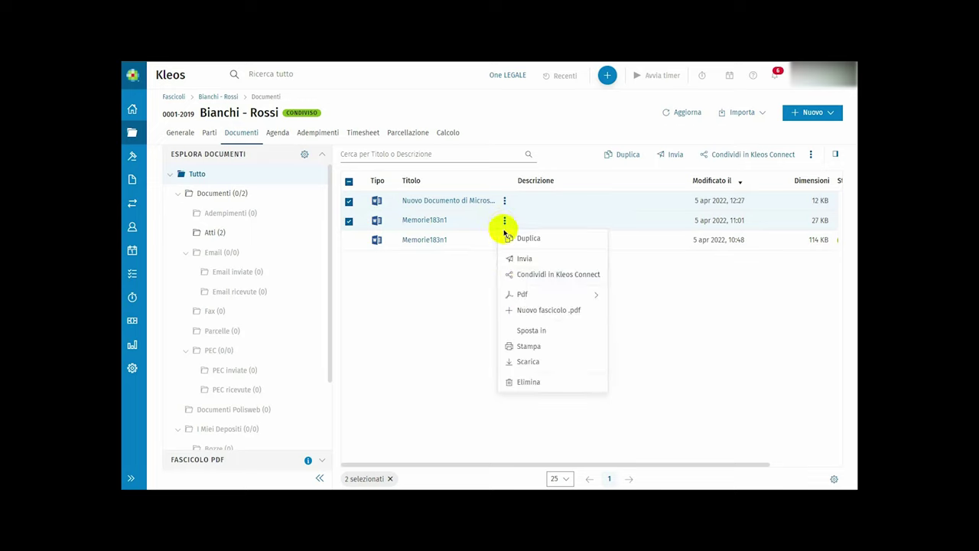
click(525, 362)
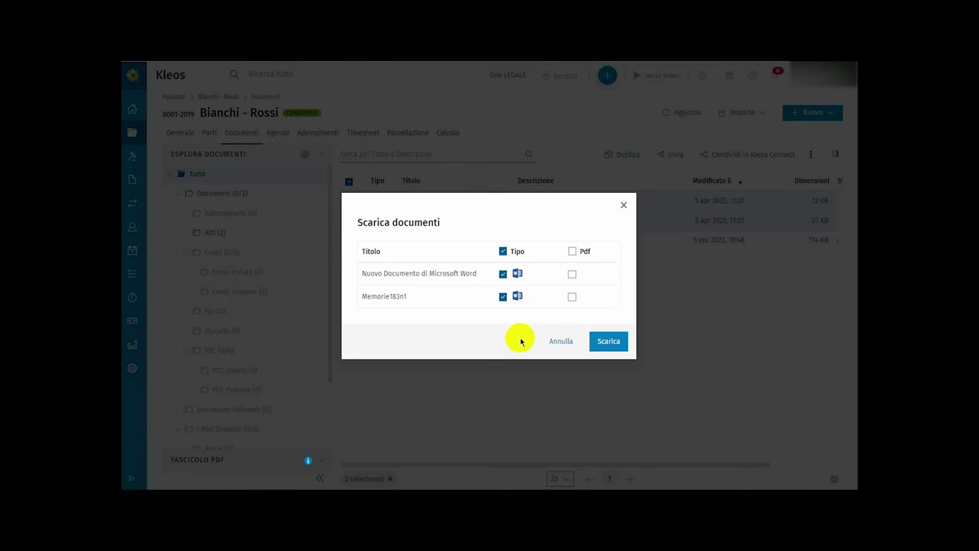
click(572, 274)
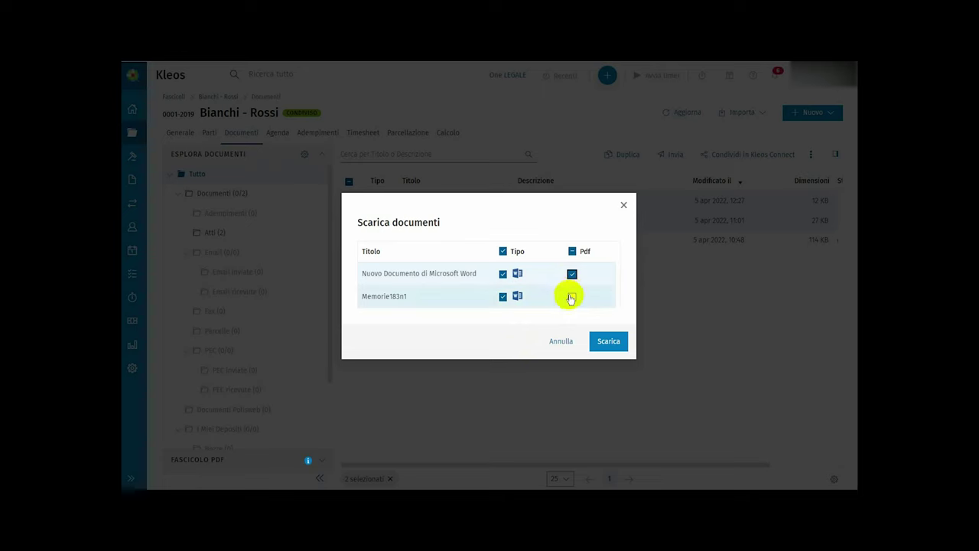
click(502, 274)
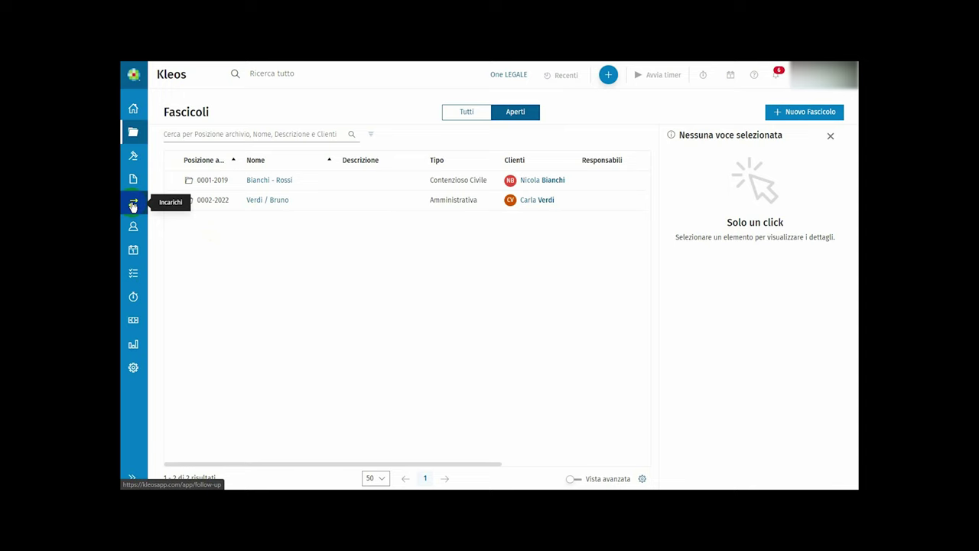
- Check the empty Incarichi task list, then open case 0001-2019 Bianchi - Rossi's Documenti tab
click(133, 205)
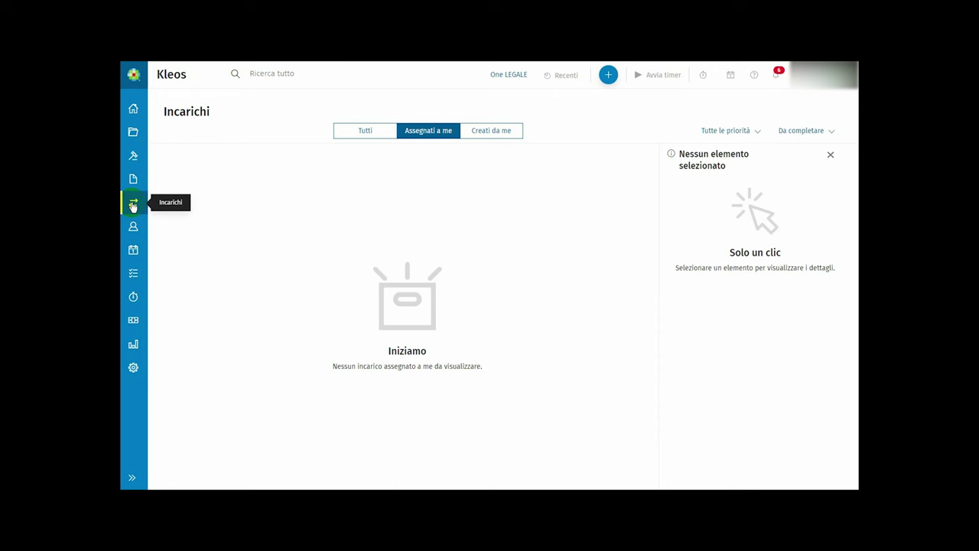
click(134, 133)
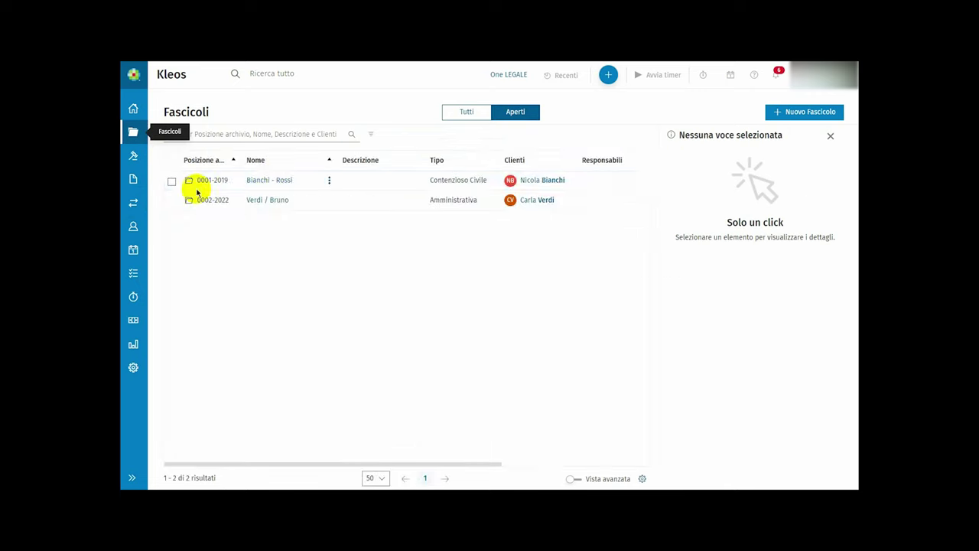
click(269, 182)
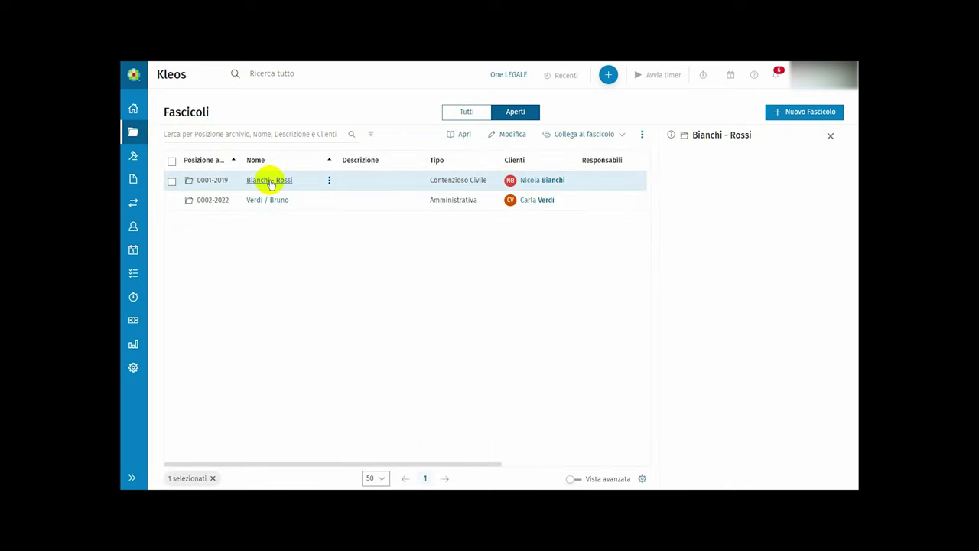
click(270, 180)
click(244, 132)
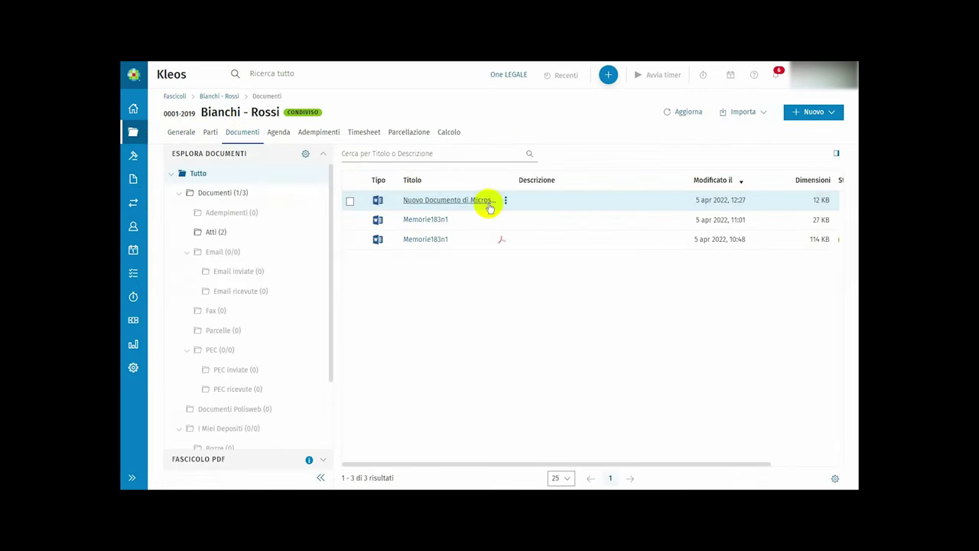
- Create a new Revisiona task on the Nuovo Documento di Microsoft Word file
click(506, 200)
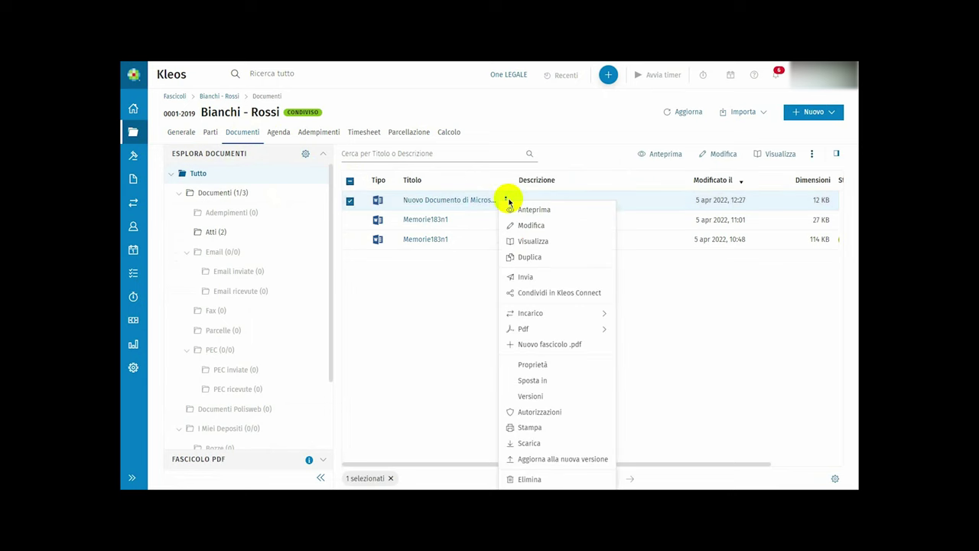
mouse_move(553, 312)
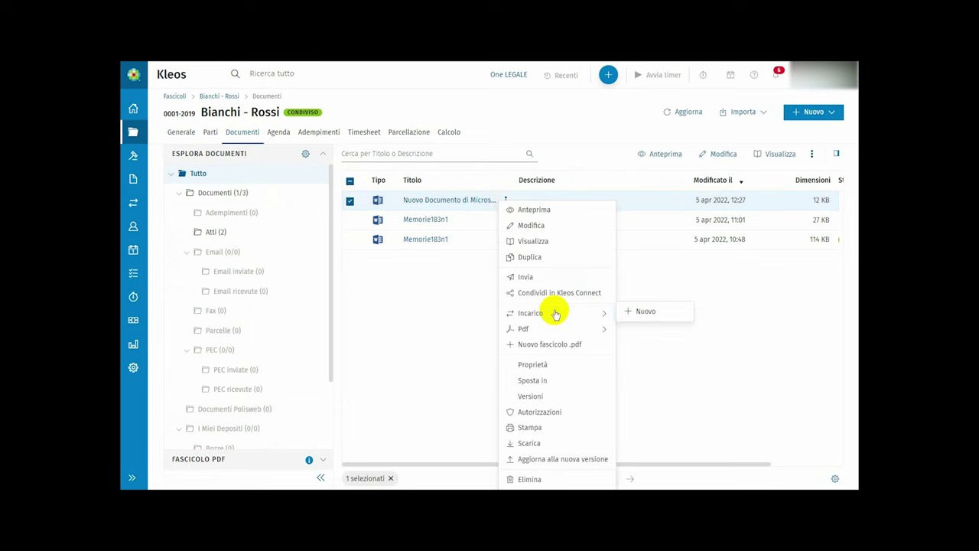
click(642, 312)
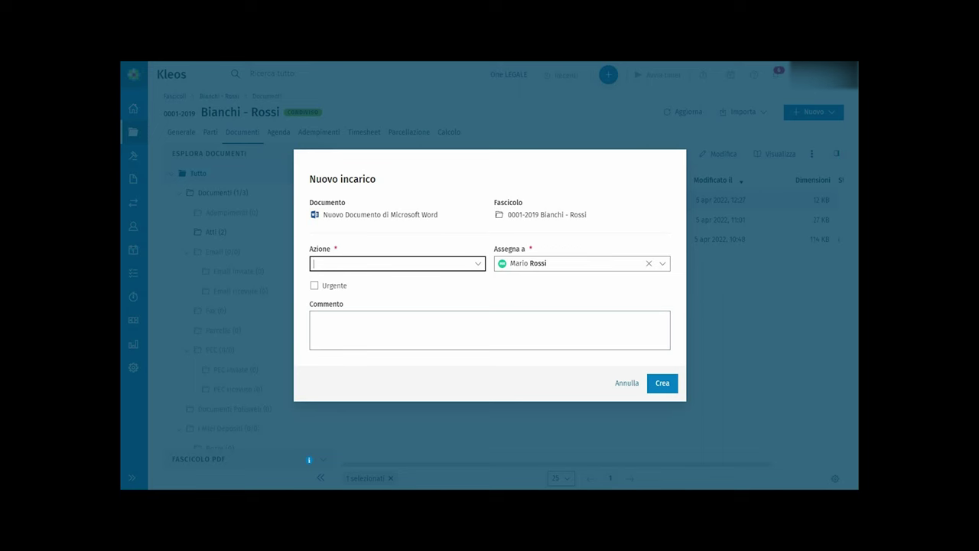
click(479, 264)
click(388, 292)
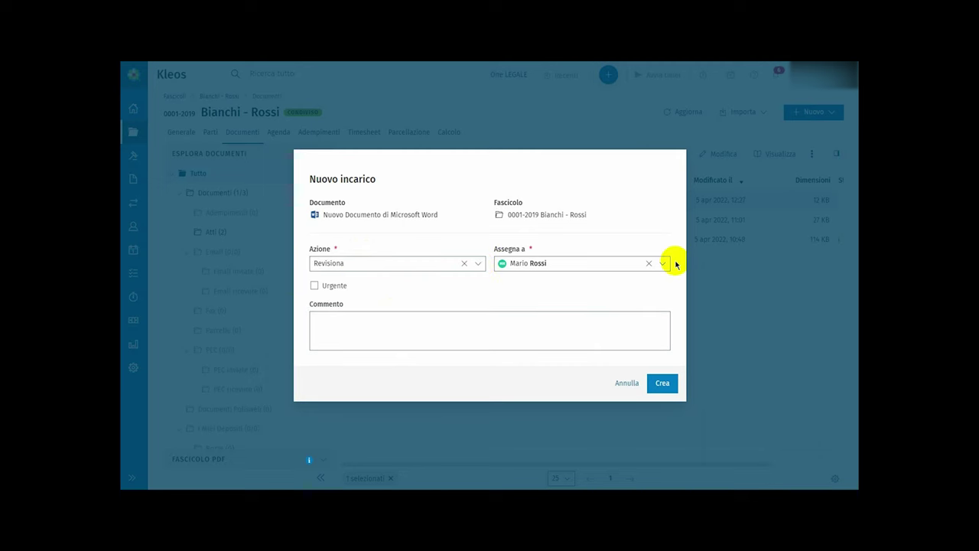
click(661, 383)
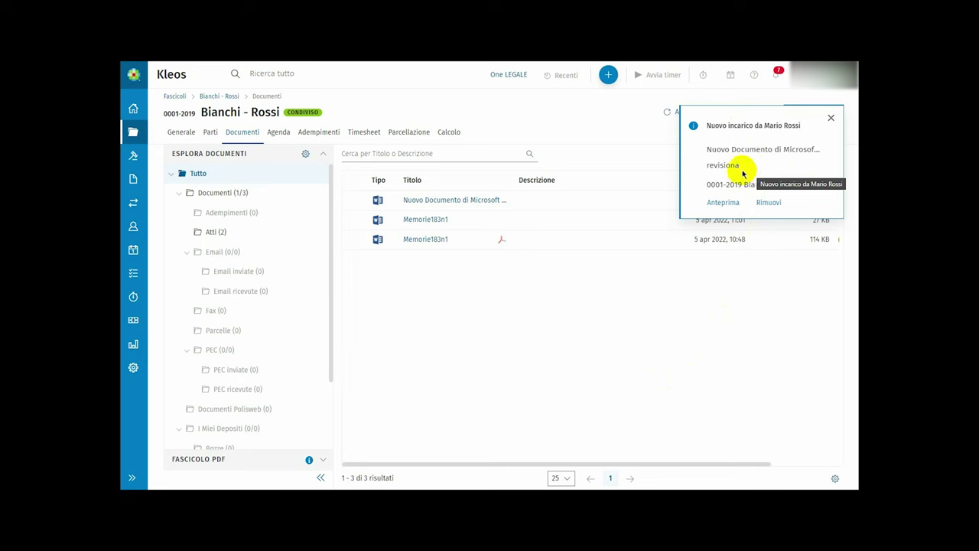
- Reassign the new Word document's task to the other colleague, with the action set to Revisiona
click(505, 203)
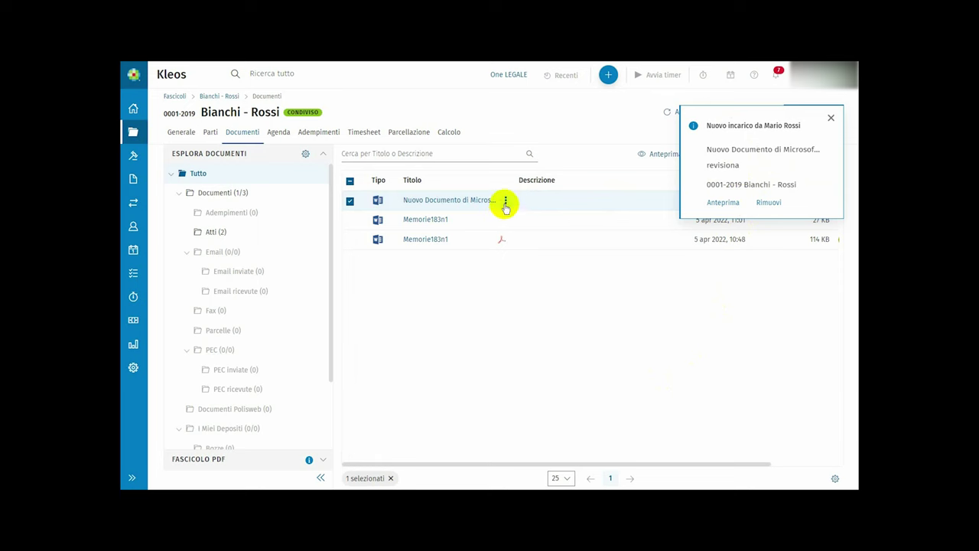
click(505, 203)
mouse_move(546, 313)
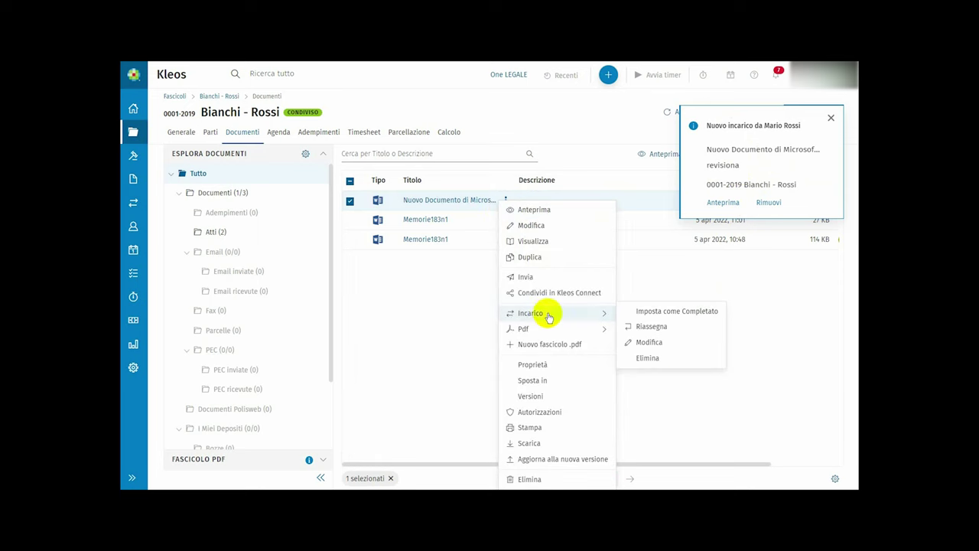
click(649, 327)
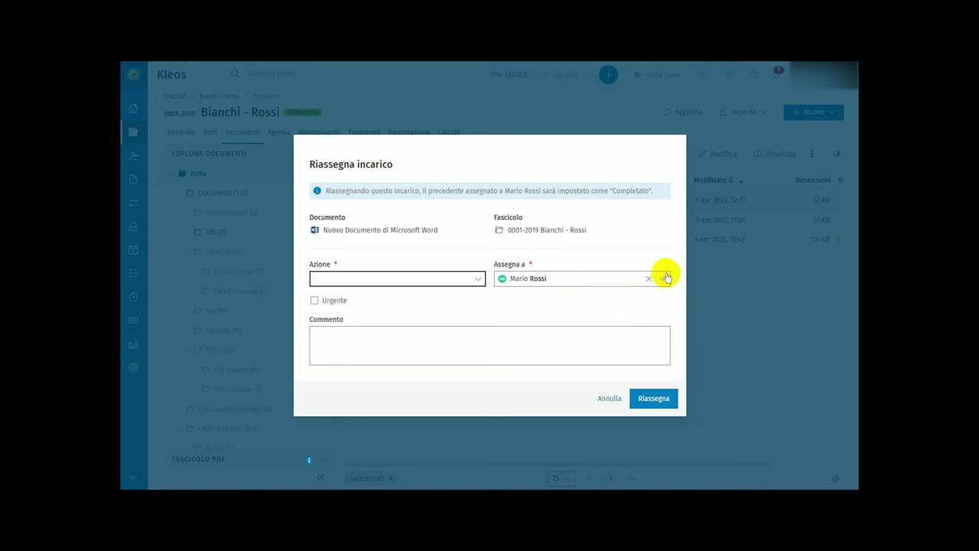
click(660, 276)
click(632, 291)
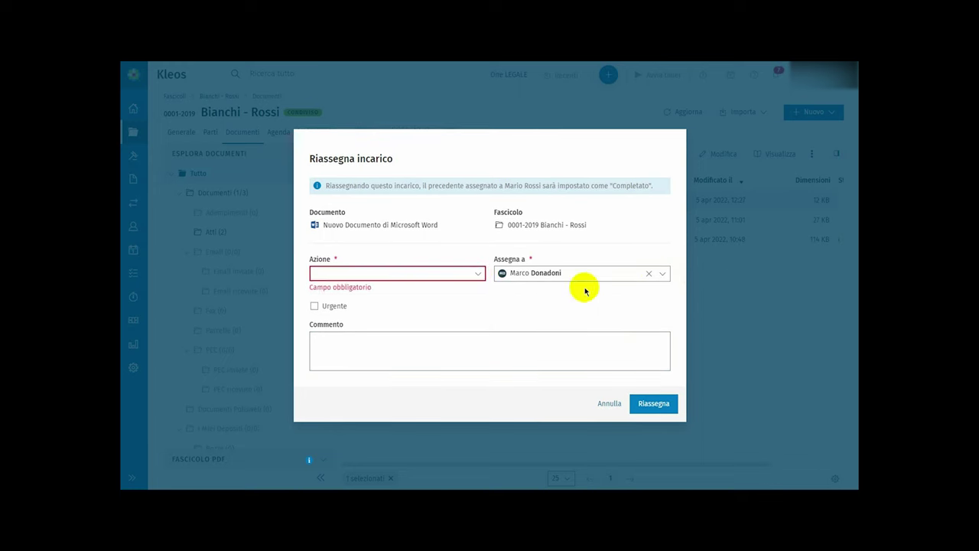
click(477, 273)
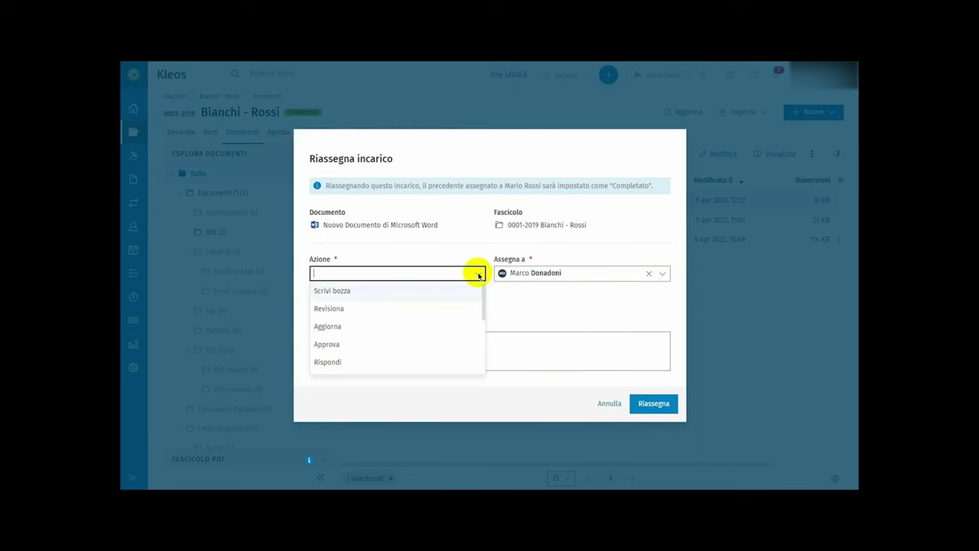
click(398, 307)
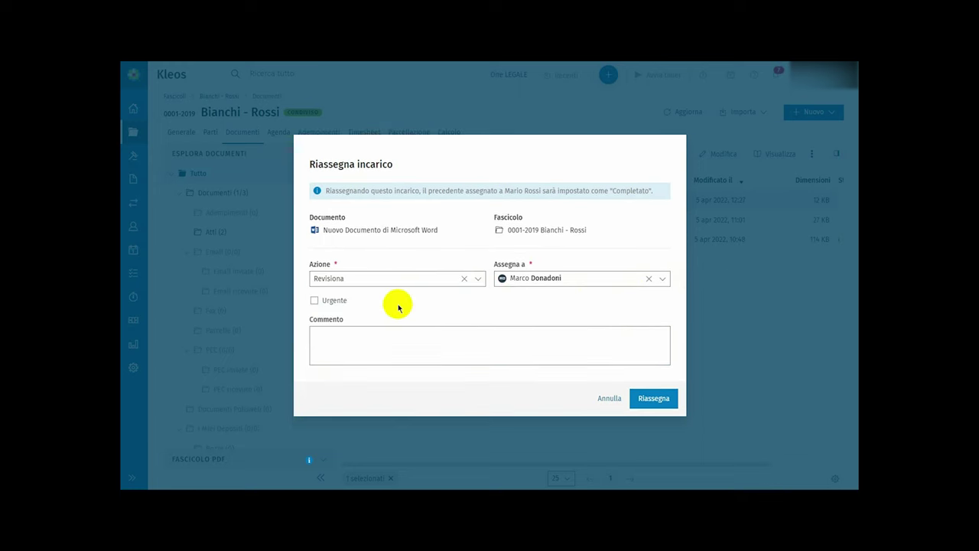
click(669, 404)
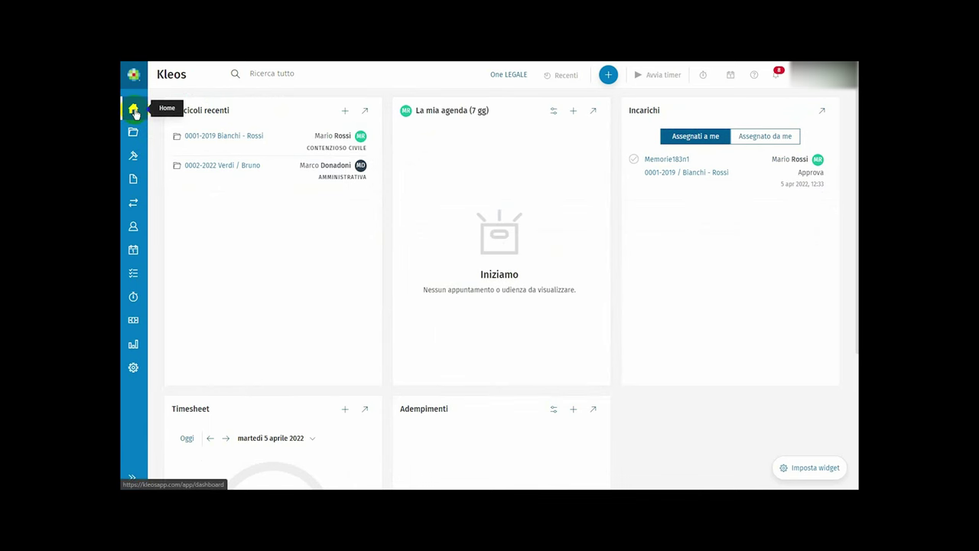
- Rearrange the dashboard's tasks widget and go to the Incarichi task list
drag(641, 109, 662, 120)
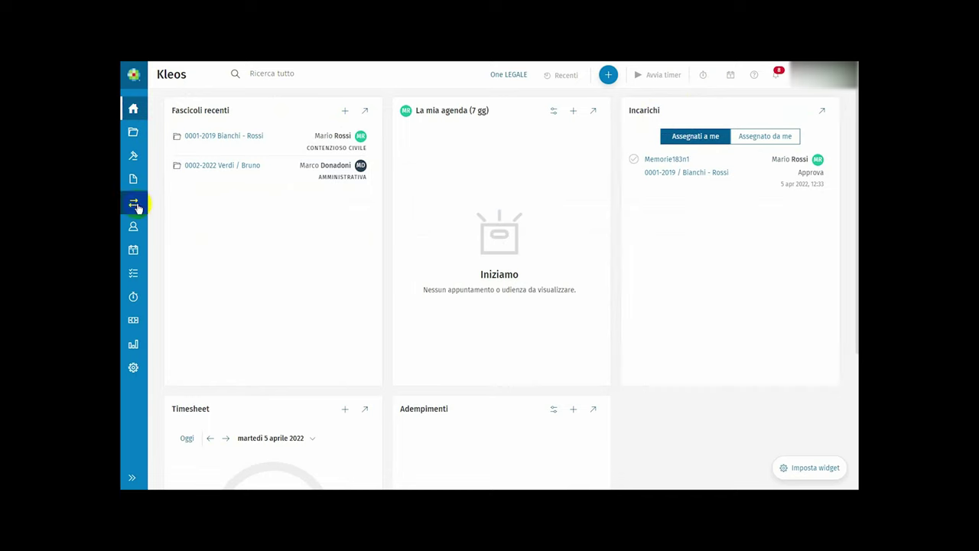
click(135, 204)
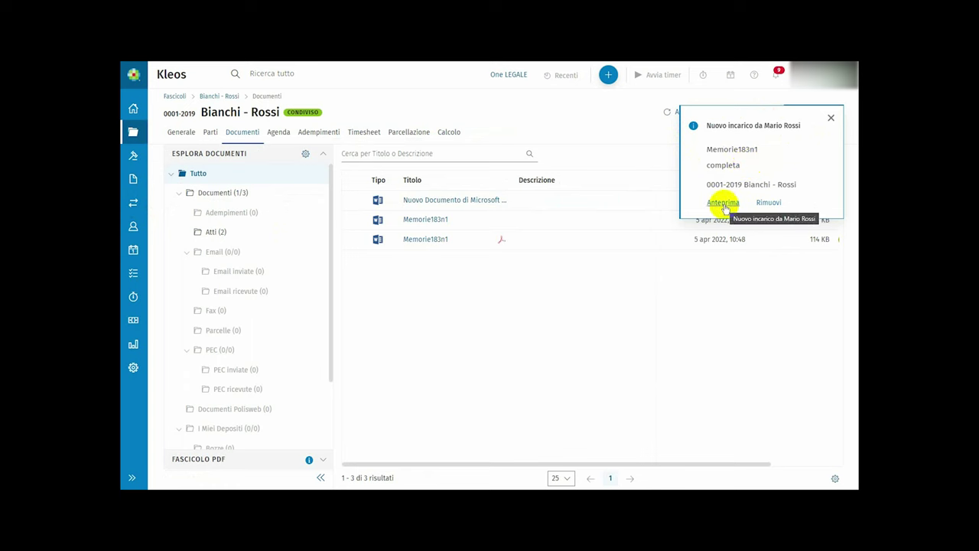
- Edit the task attached to the Memorie183n1 document and save it
right_click(510, 223)
mouse_move(543, 318)
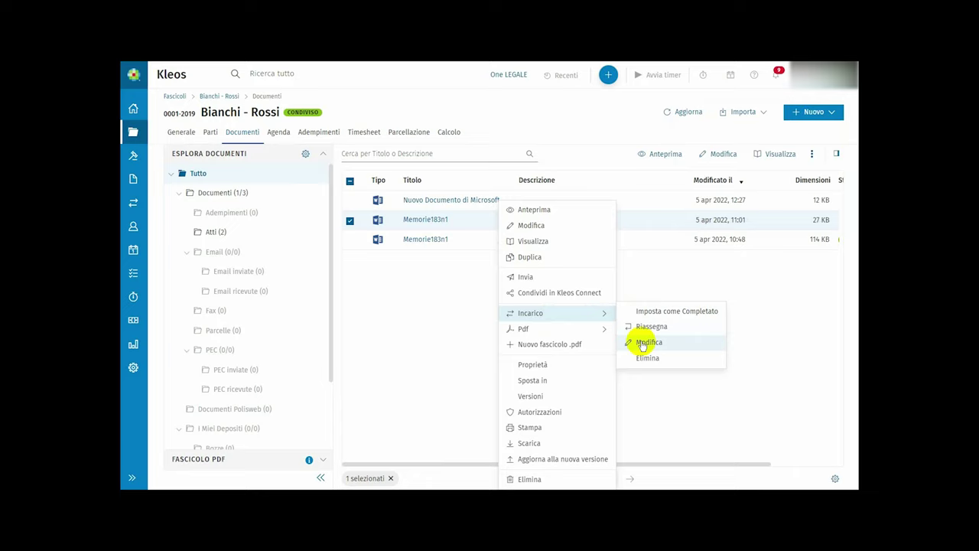
click(643, 345)
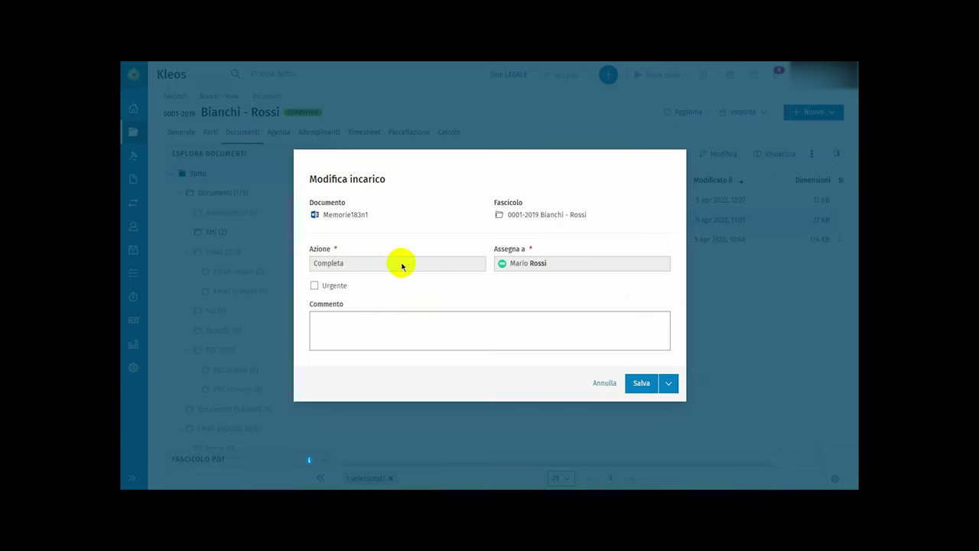
click(643, 384)
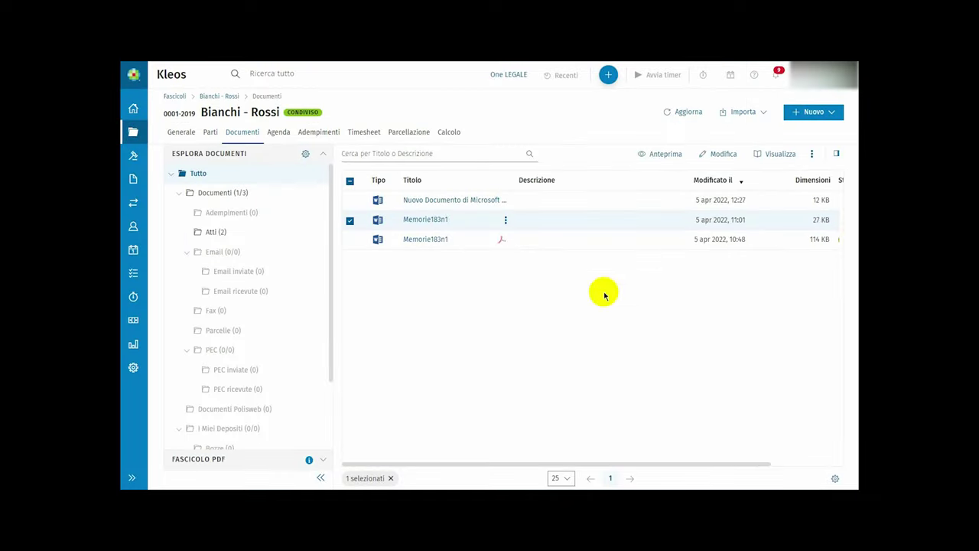
- Set the Memorie183n1 task as completed, confirming with Completa
right_click(505, 224)
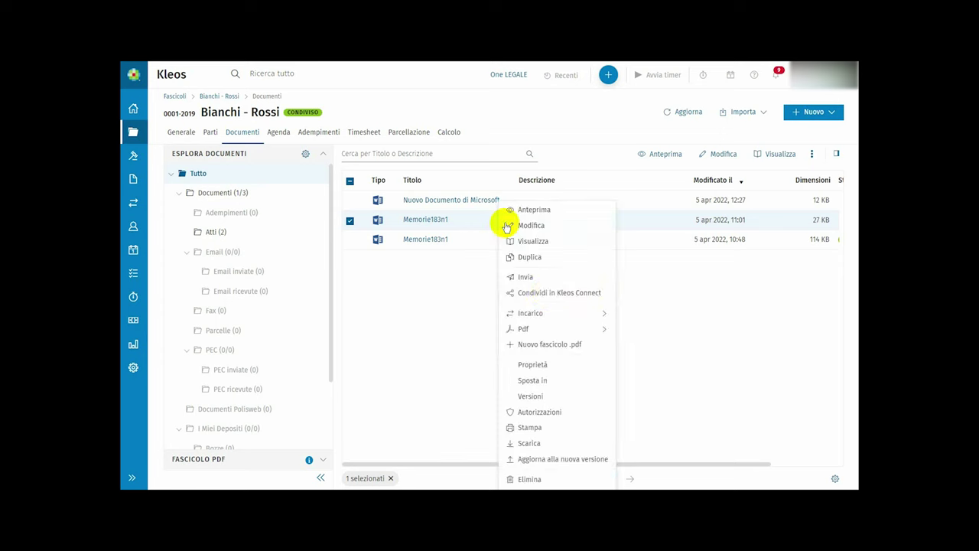
mouse_move(555, 317)
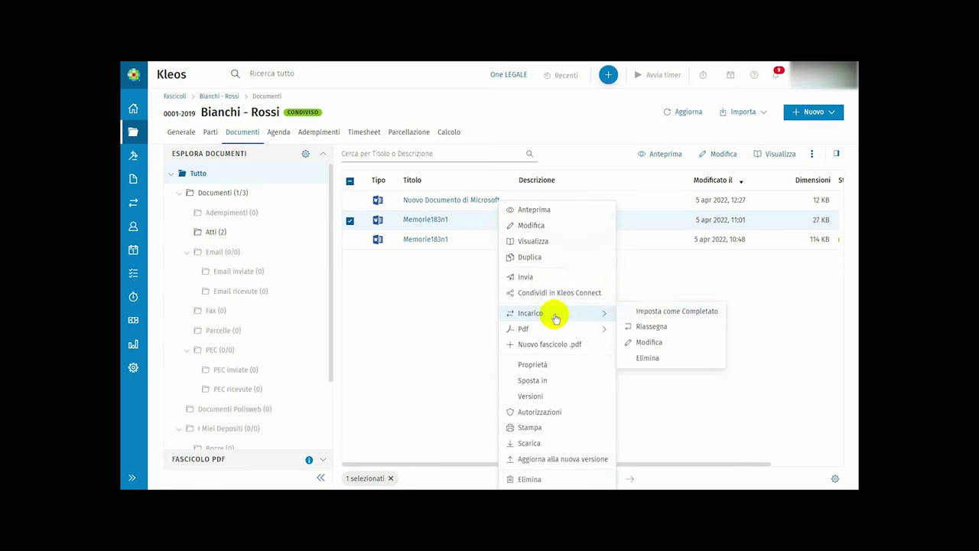
click(654, 310)
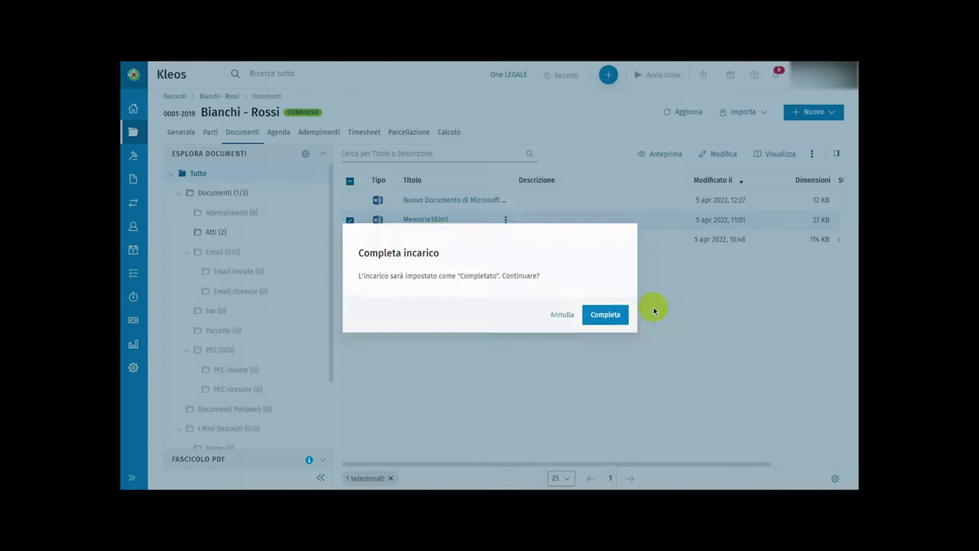
click(618, 313)
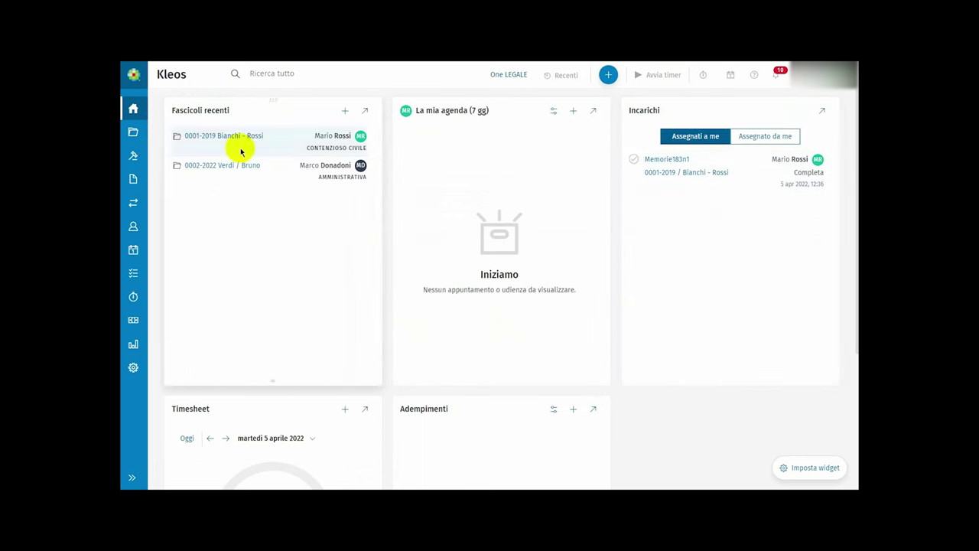
- Complete the Memorie183n1 task from the Incarichi page, confirming with Completa
click(133, 201)
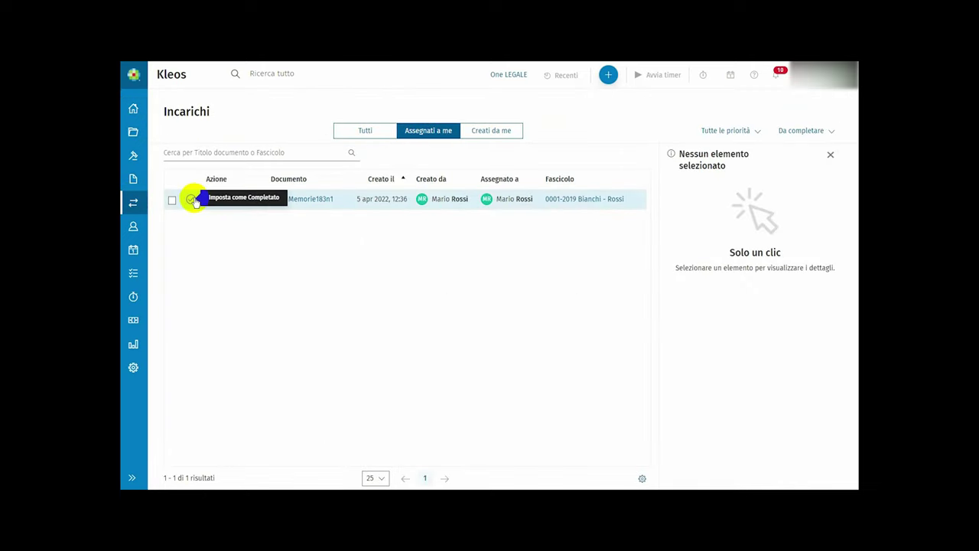
click(194, 199)
click(605, 313)
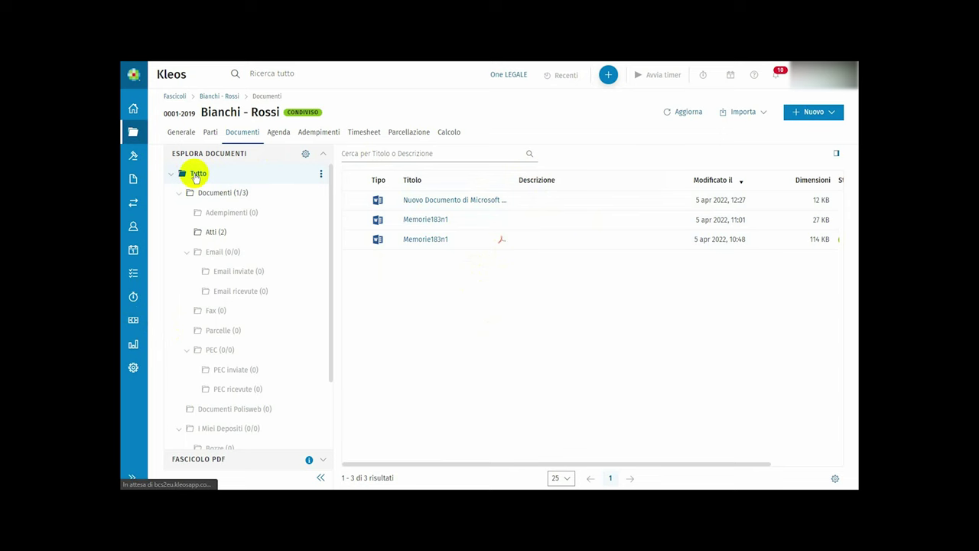
- Move the Word Memorie183n1 from Atti to \Documenti\Adempimenti through its Proprietà, then view Adempimenti
click(215, 232)
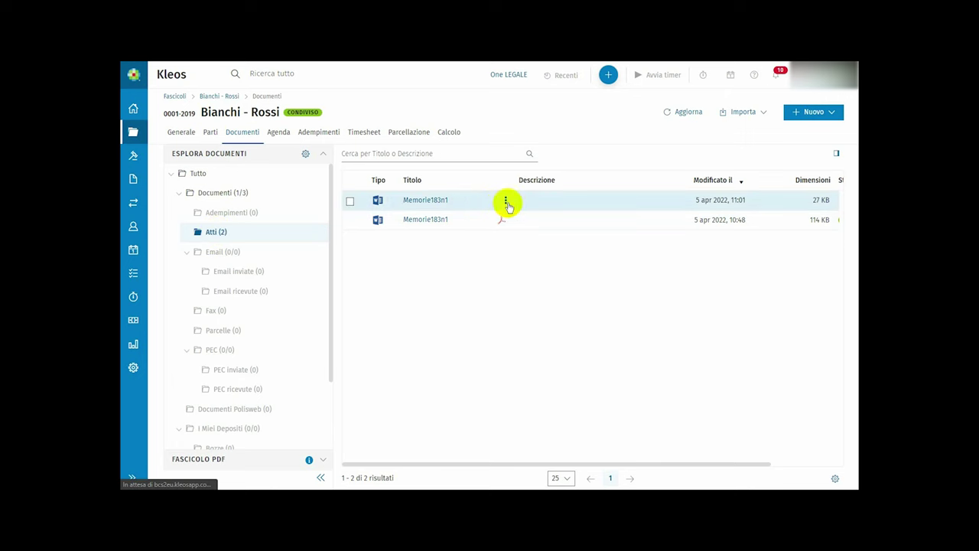
click(505, 202)
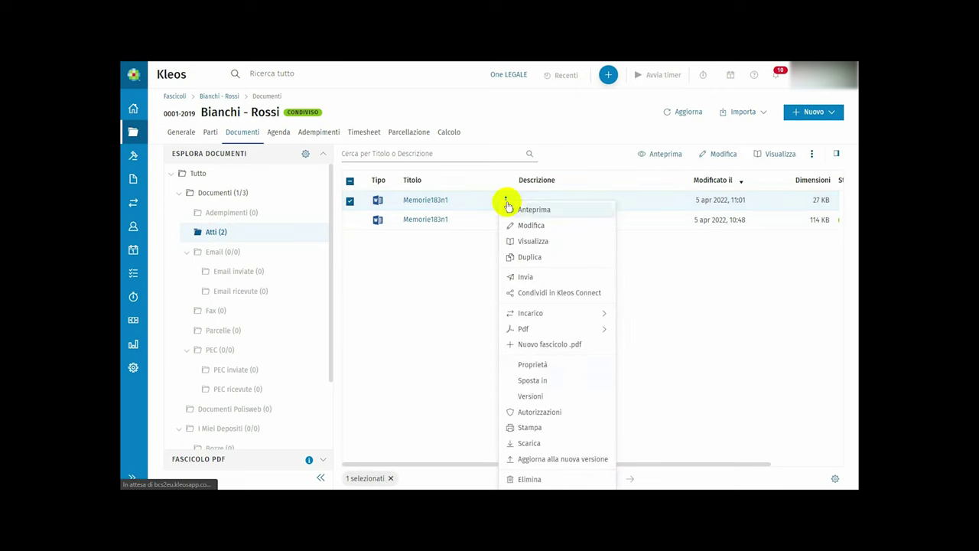
click(521, 367)
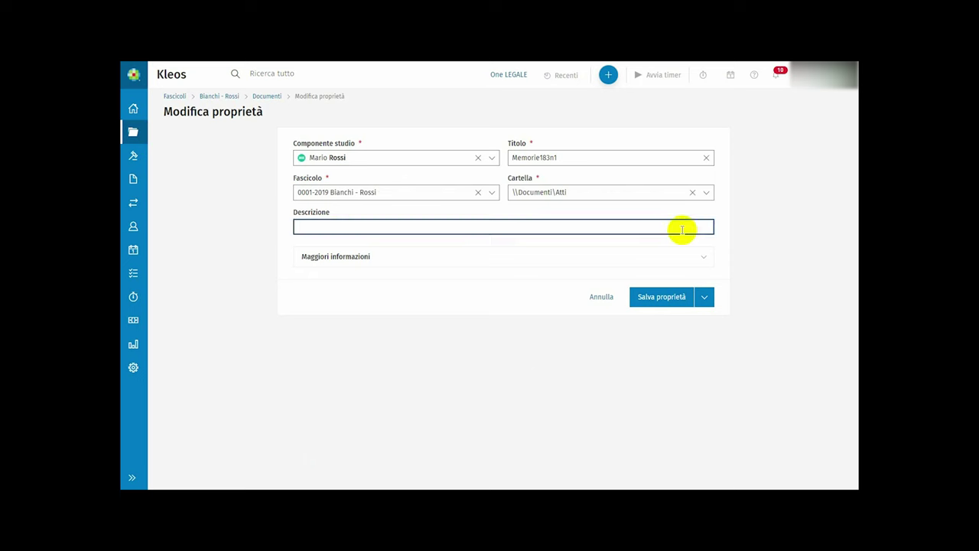
click(705, 192)
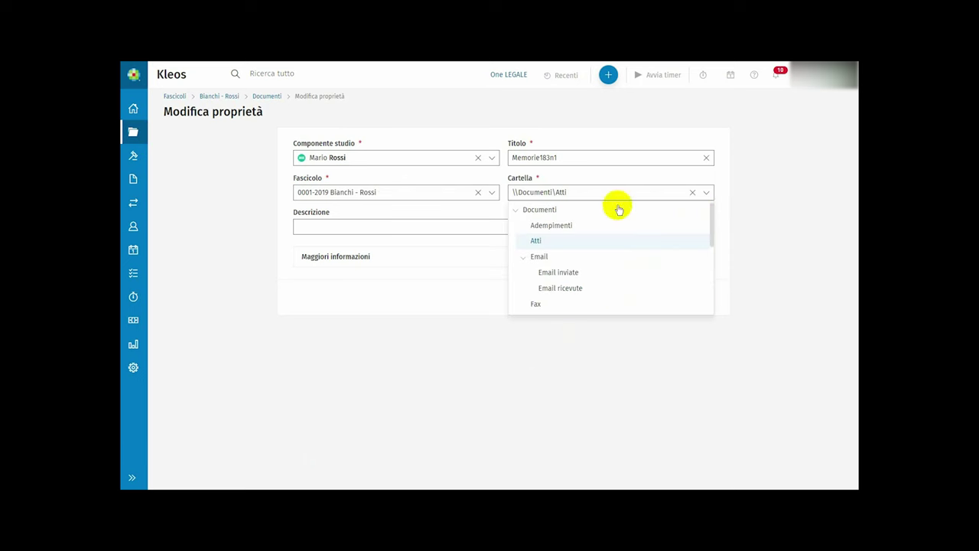
click(586, 224)
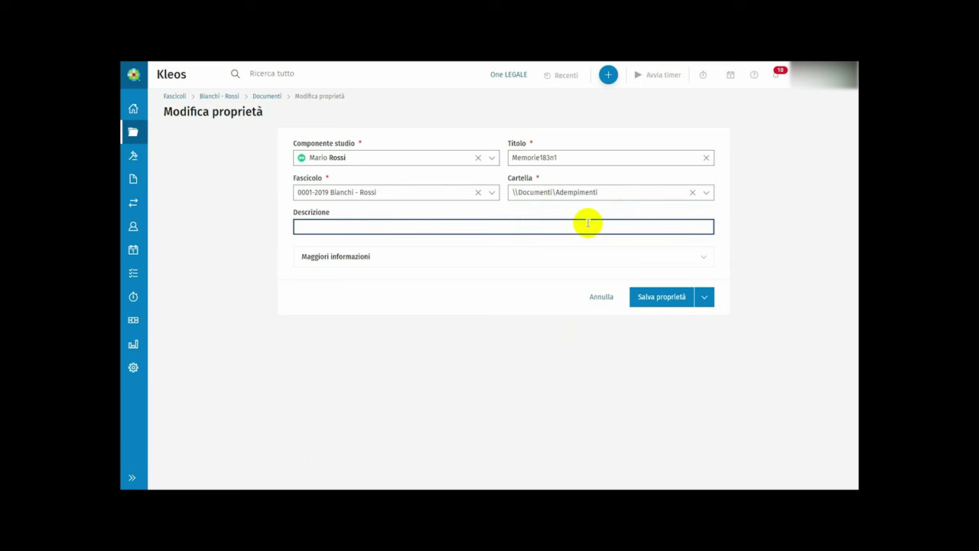
click(649, 296)
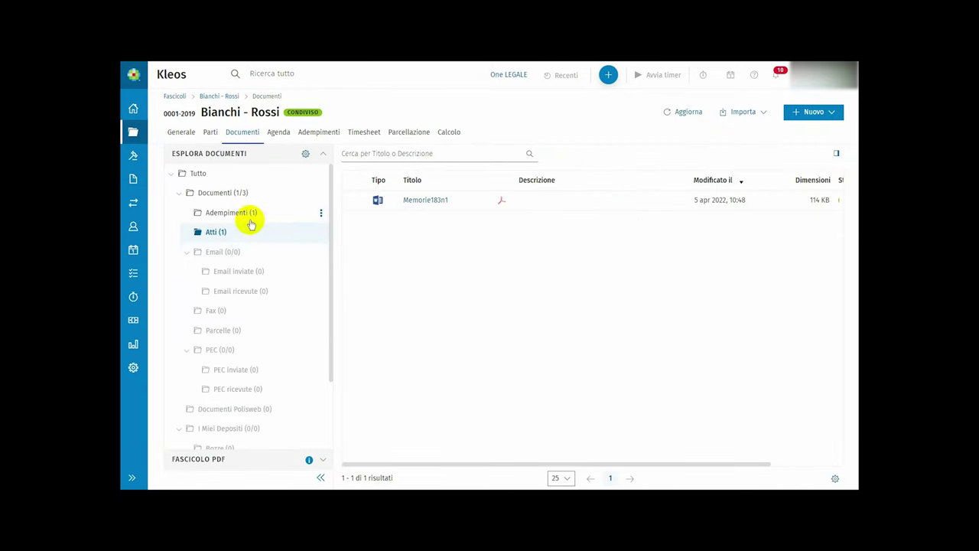
click(251, 222)
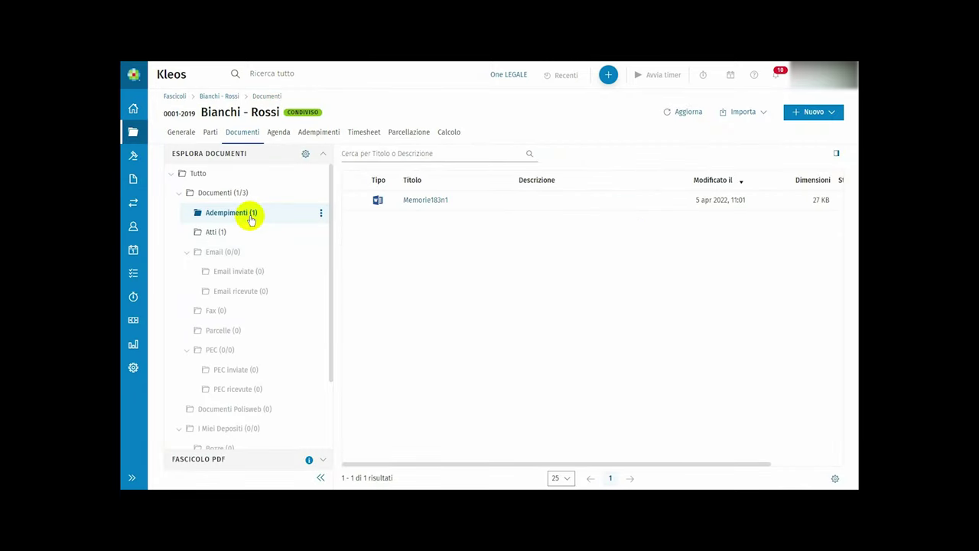
click(135, 369)
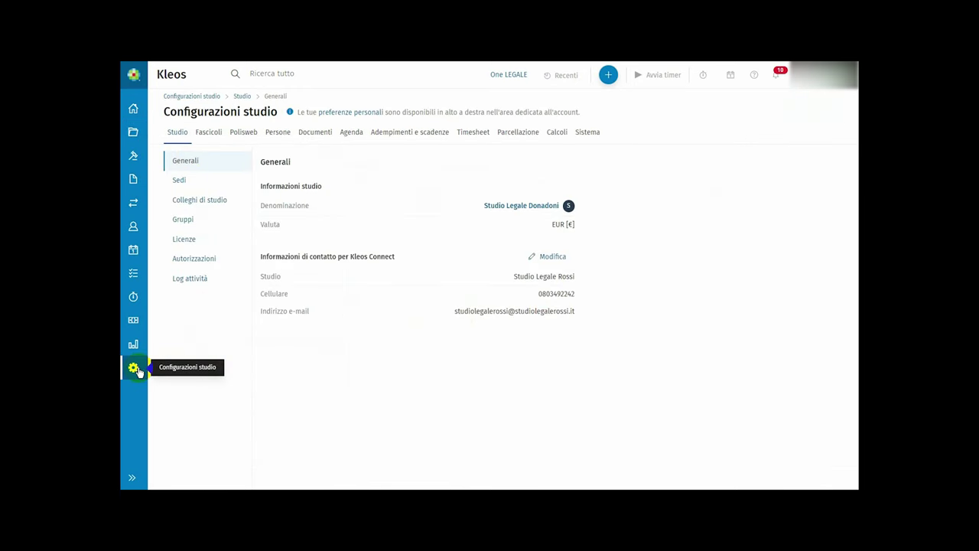
click(304, 133)
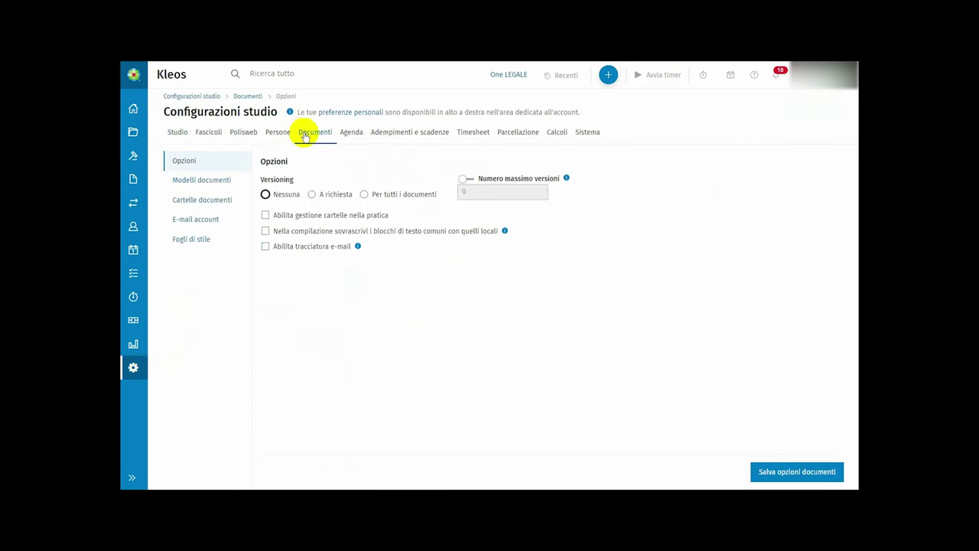
click(203, 200)
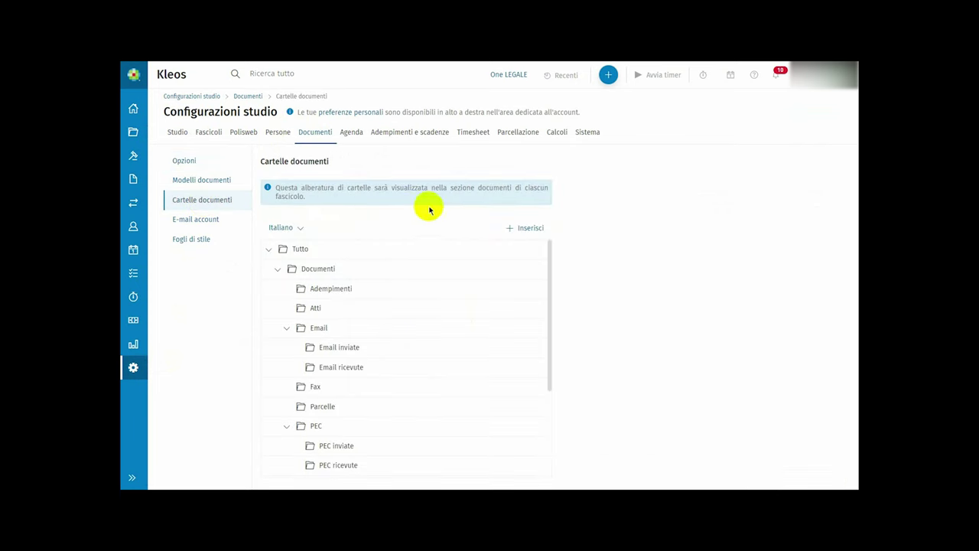
scroll(447, 302, down, 3)
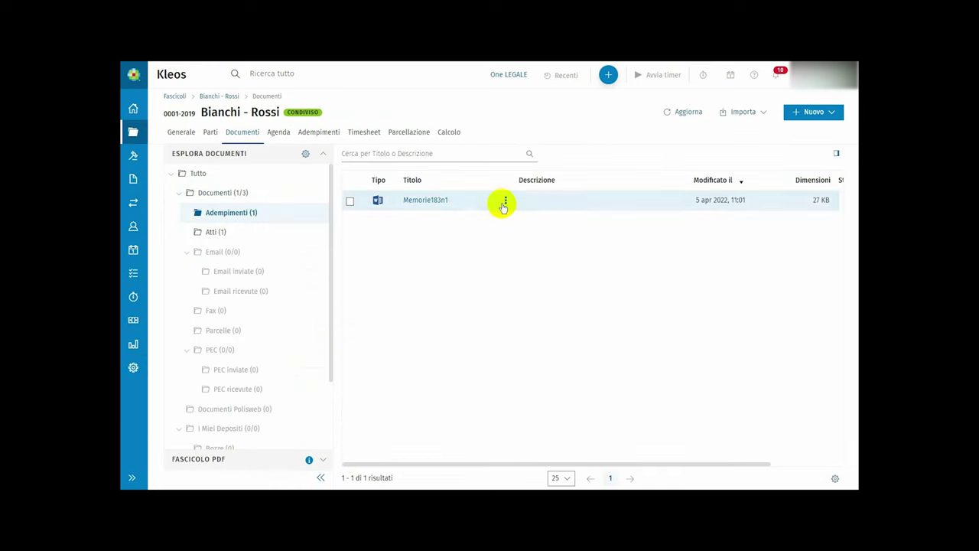
click(503, 202)
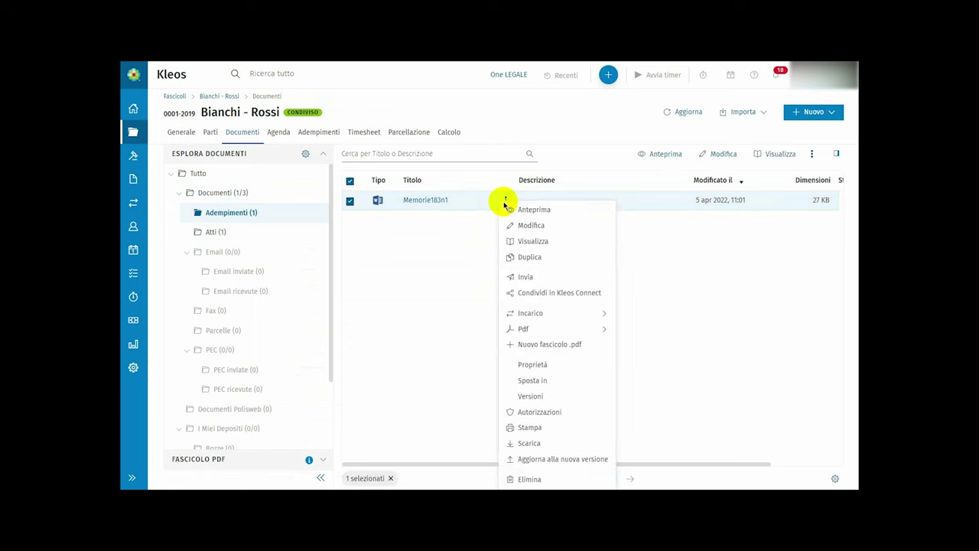
click(505, 203)
click(507, 202)
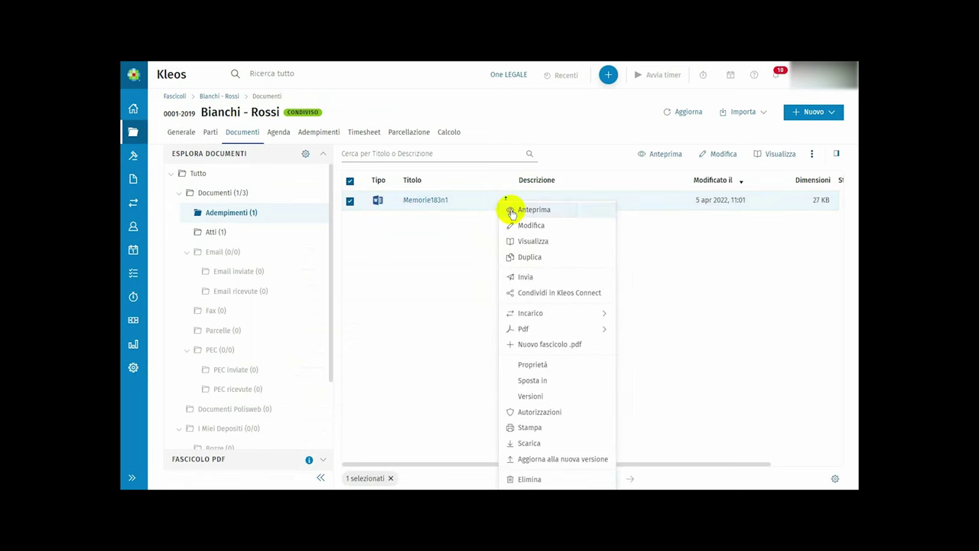
click(512, 211)
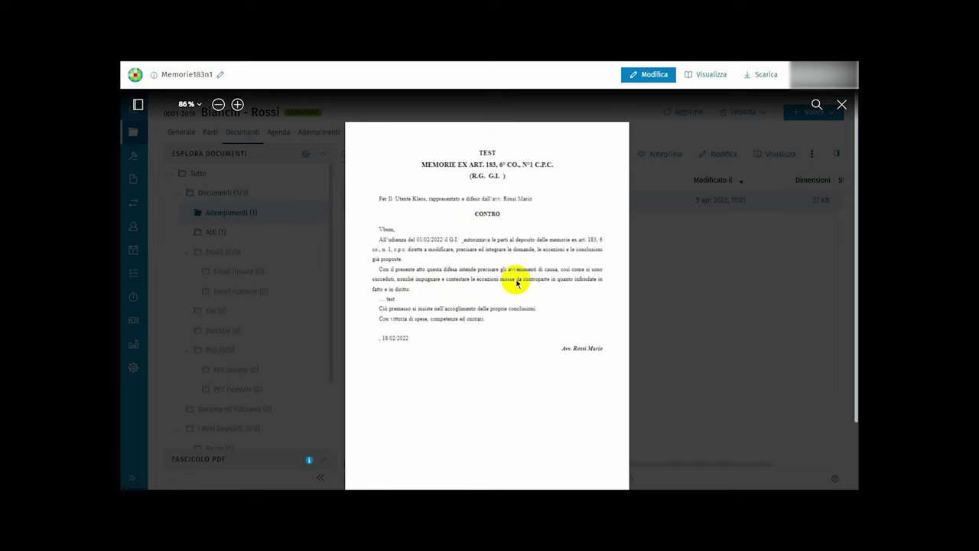
click(746, 159)
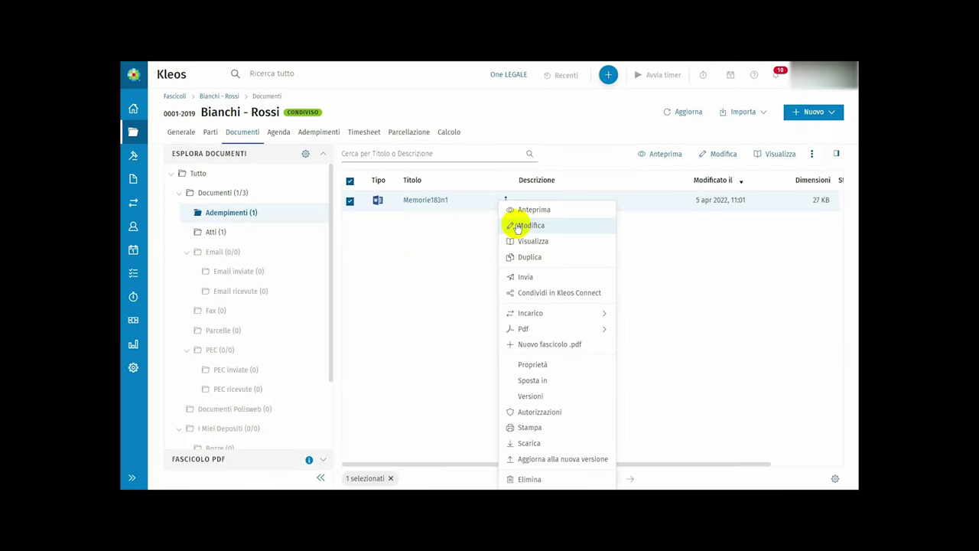
- Open Memorie183n1 in Word, then close it and save the changes
click(518, 226)
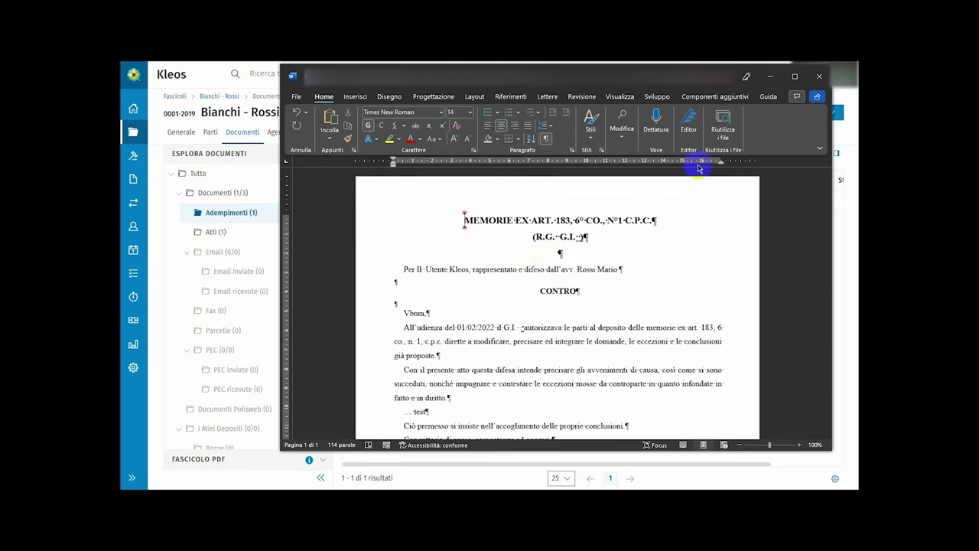
click(818, 77)
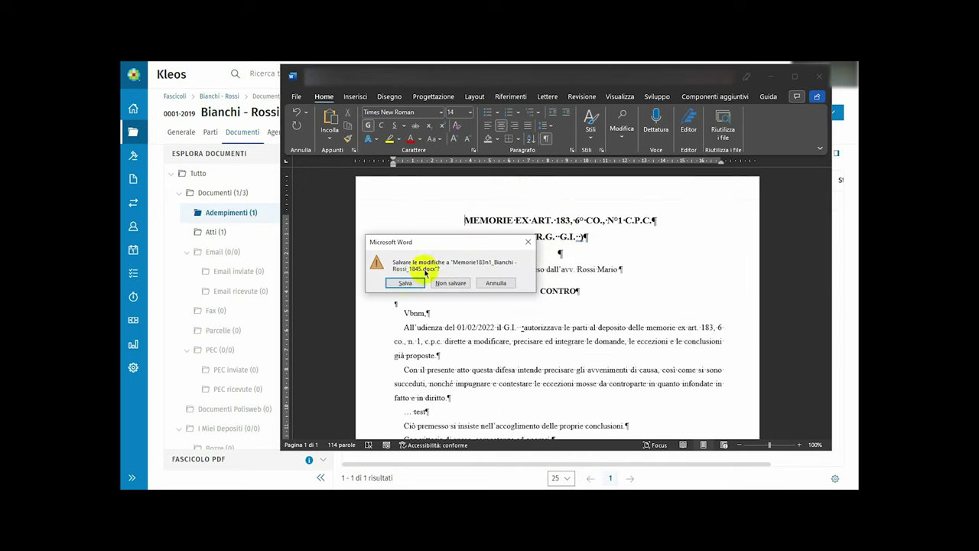
click(404, 283)
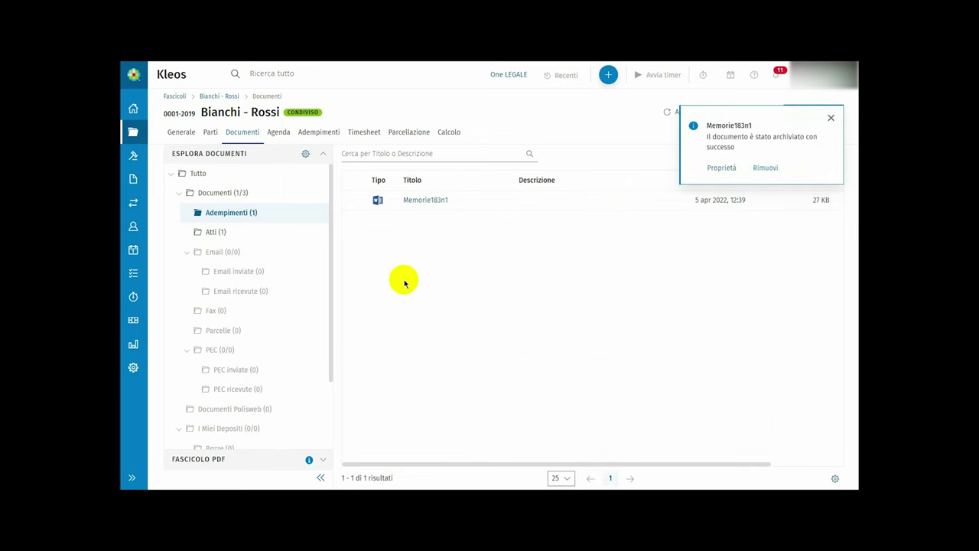
click(505, 201)
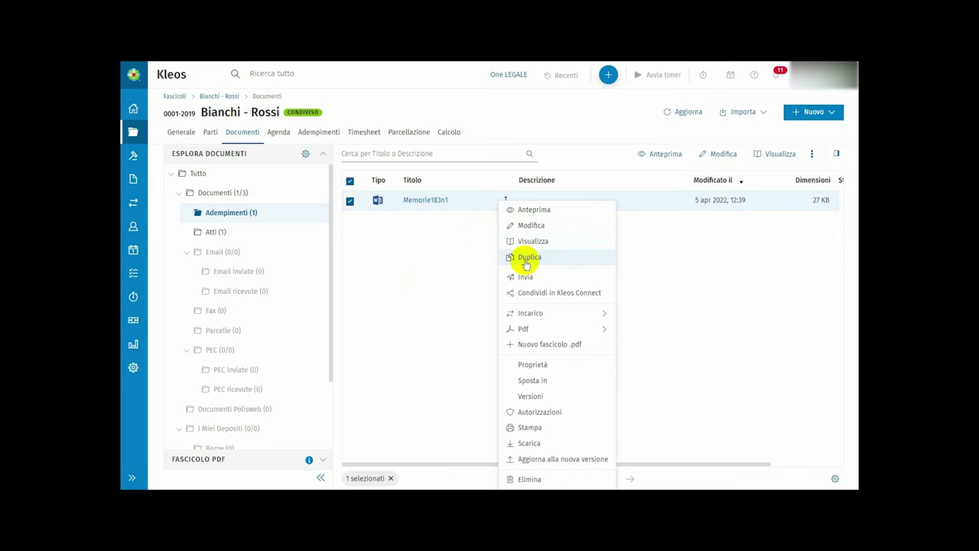
click(526, 260)
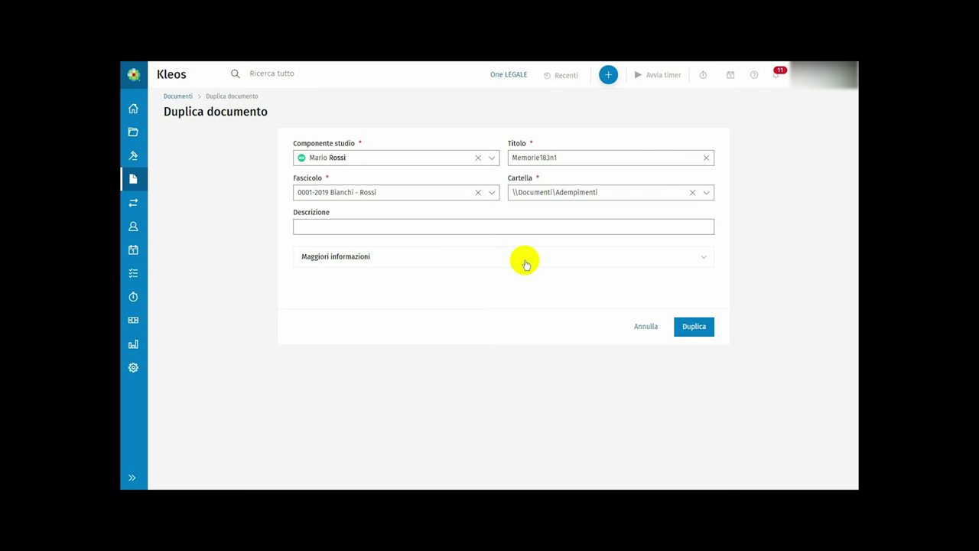
click(491, 192)
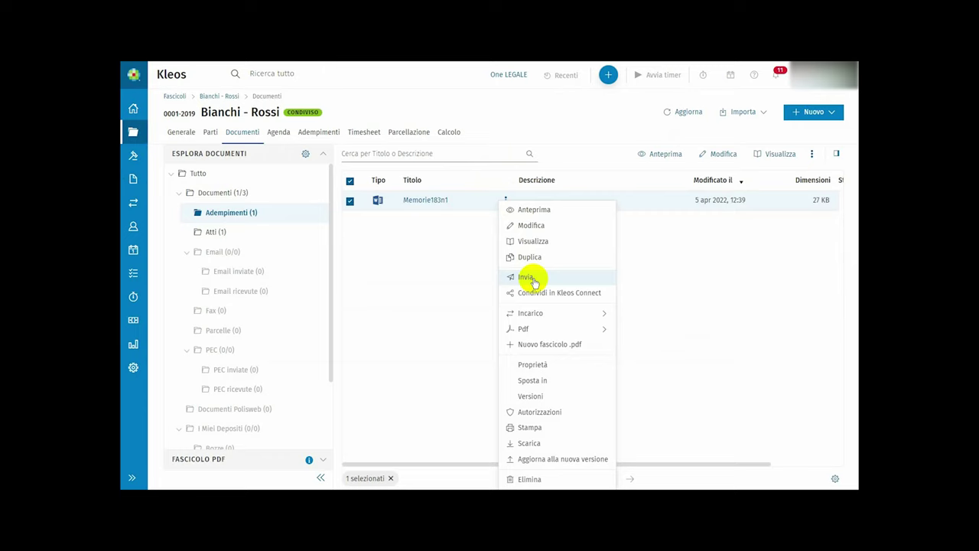
- Attach Memorie183n1 as a PDF to a new e-mail via Invia, then create its PDF version
click(533, 280)
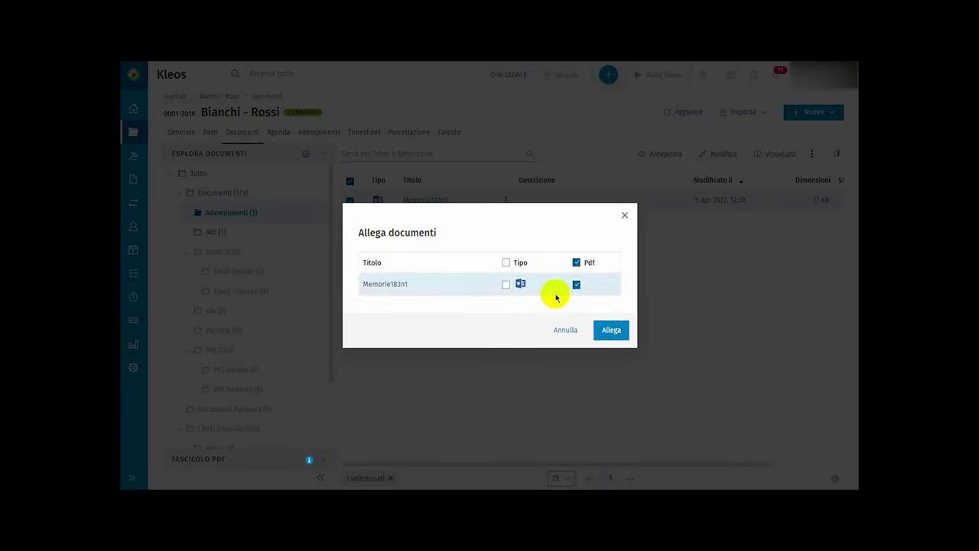
click(611, 329)
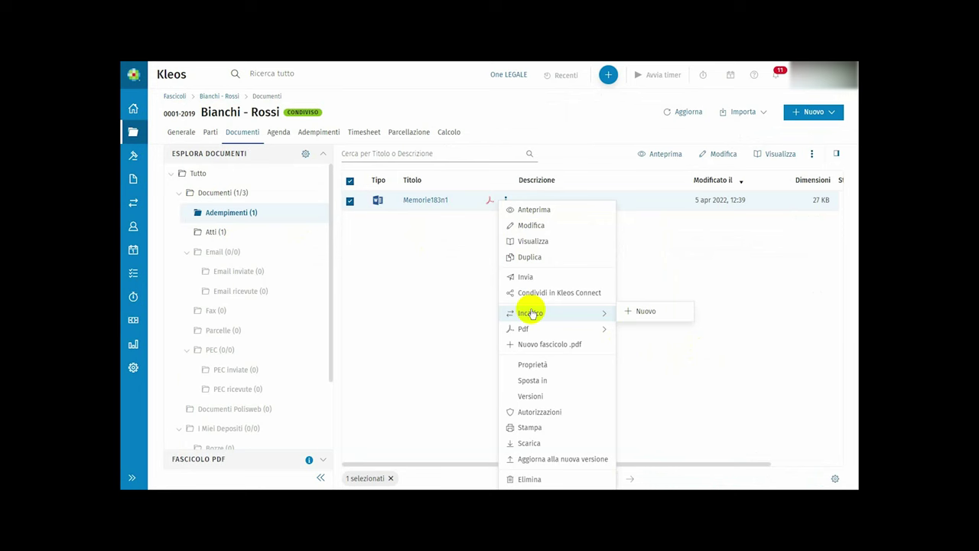
mouse_move(534, 329)
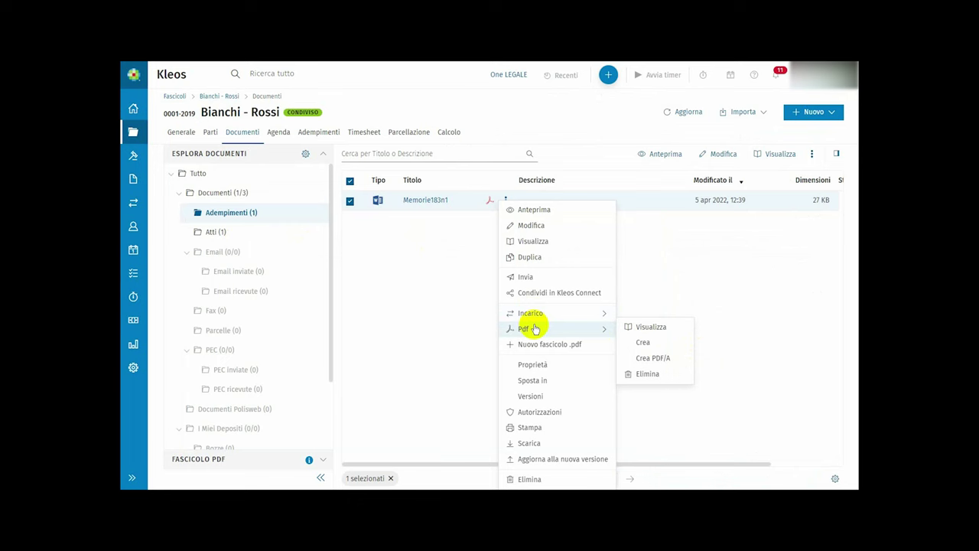
click(628, 341)
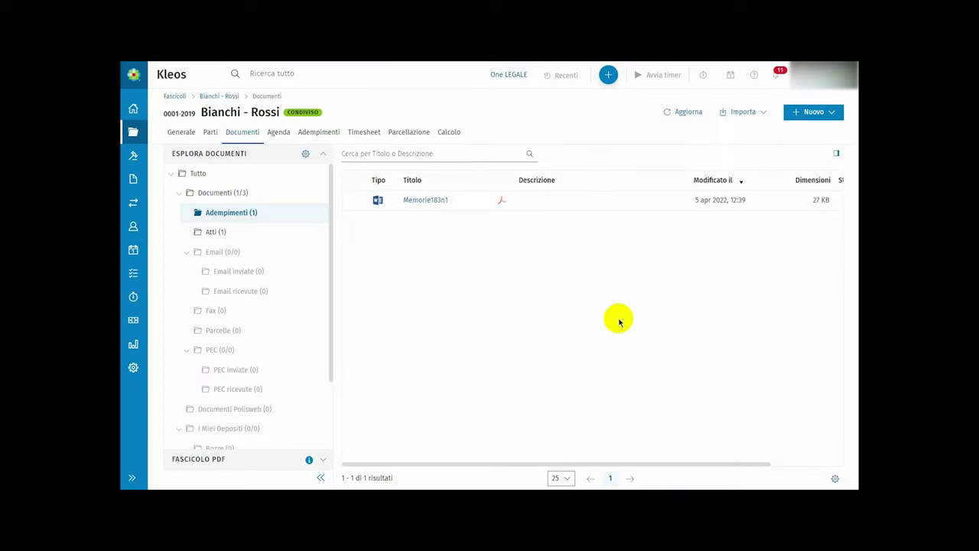
click(505, 200)
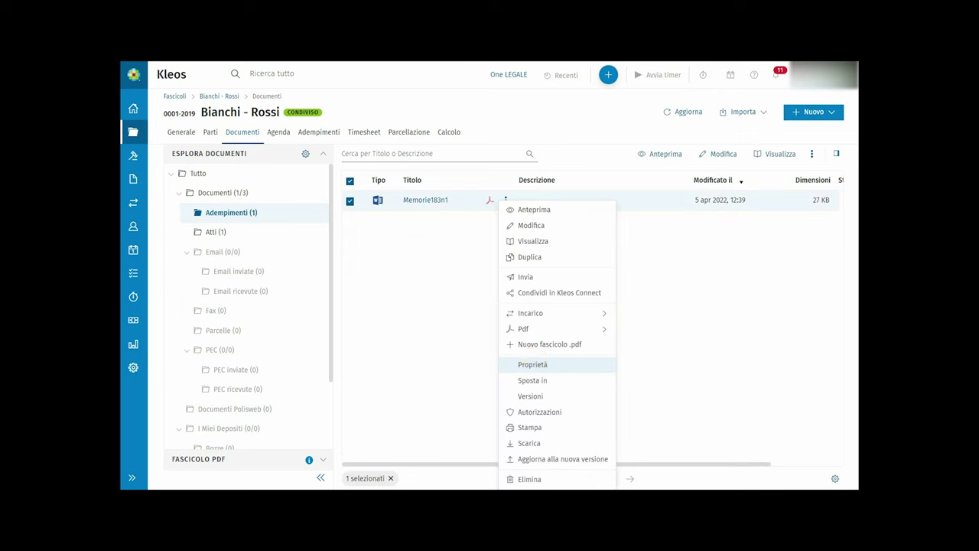
click(534, 364)
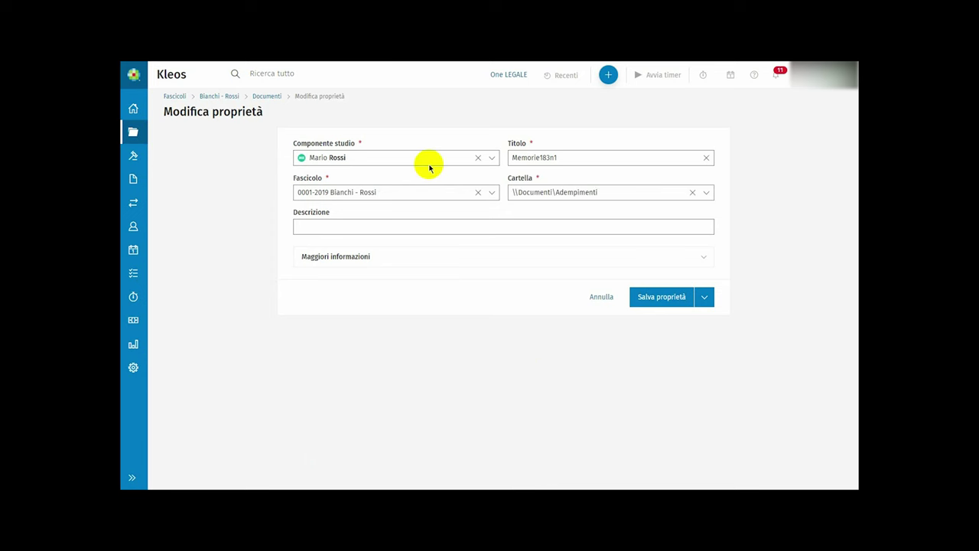
click(573, 194)
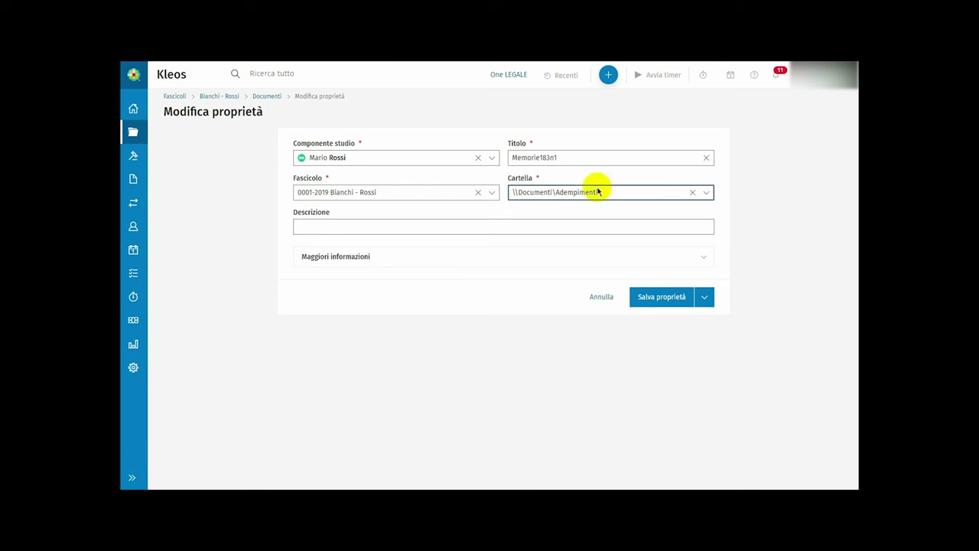
click(510, 226)
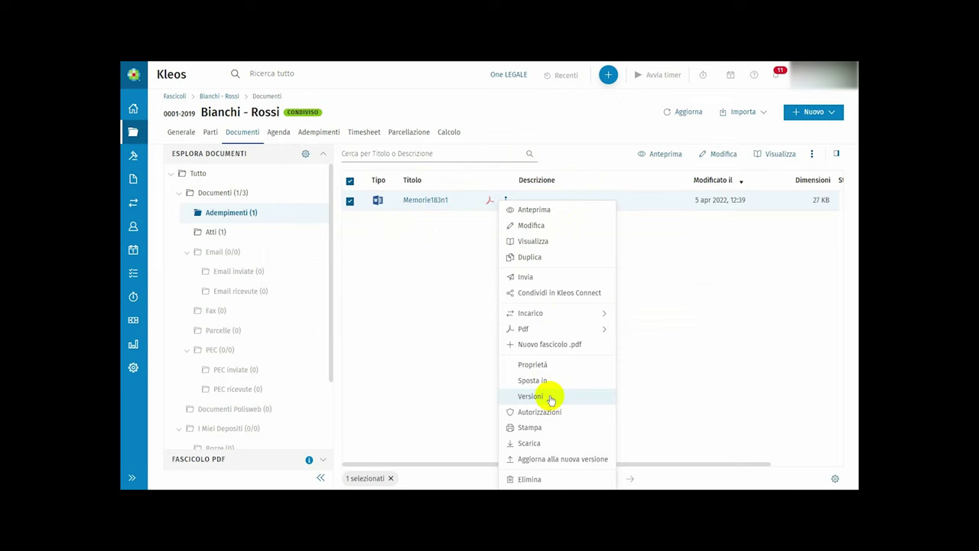
- Check Memorie183n1's Versioni history, then grant one colleague Personalizzato Modificare and Visualizza permissions
click(551, 397)
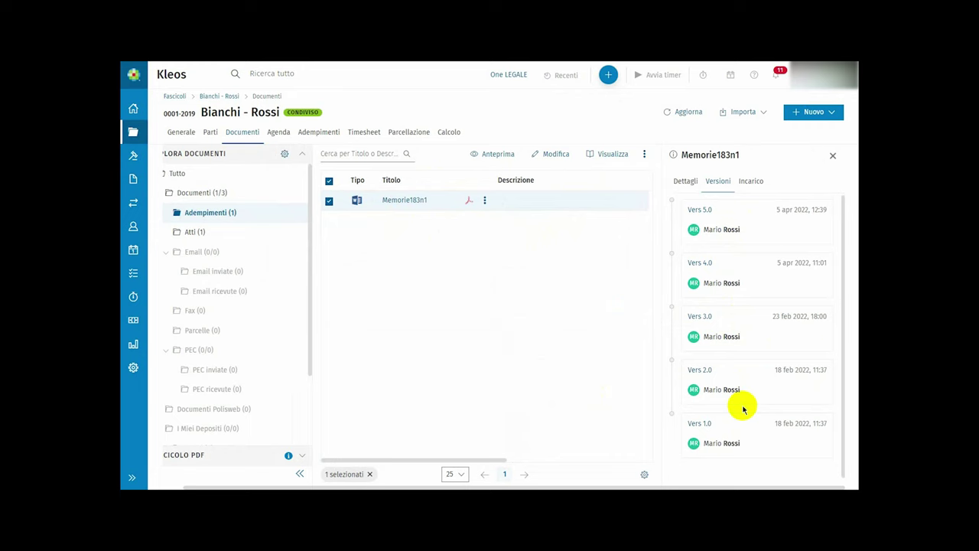
click(506, 201)
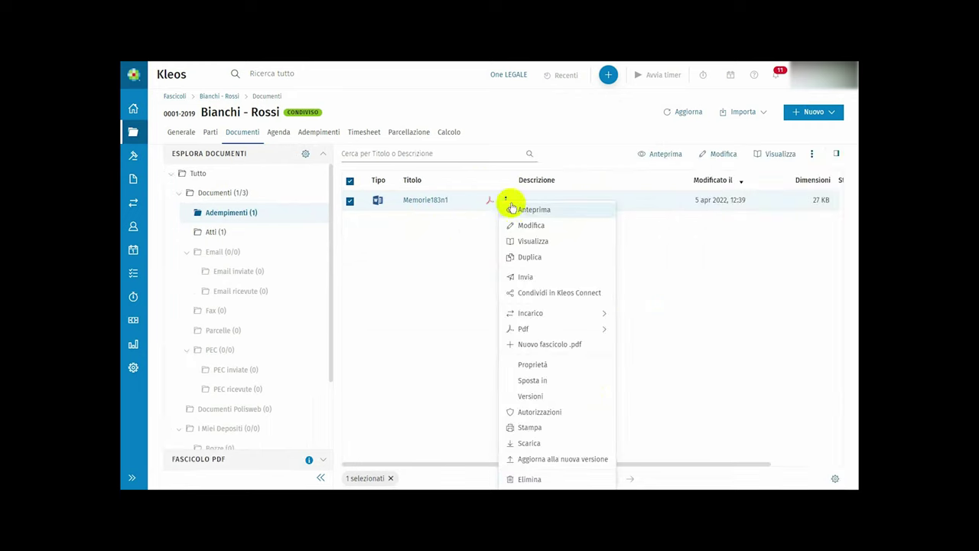
click(539, 413)
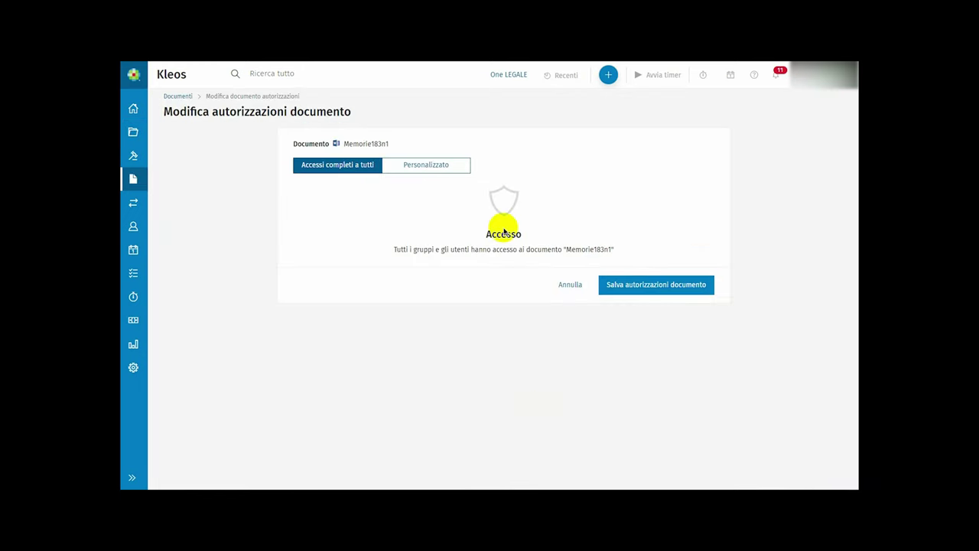
click(417, 166)
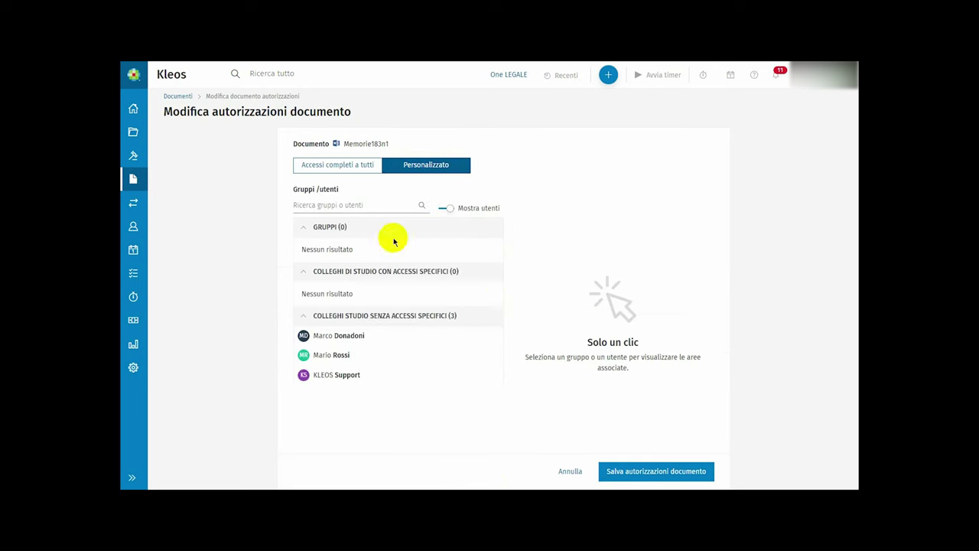
click(369, 352)
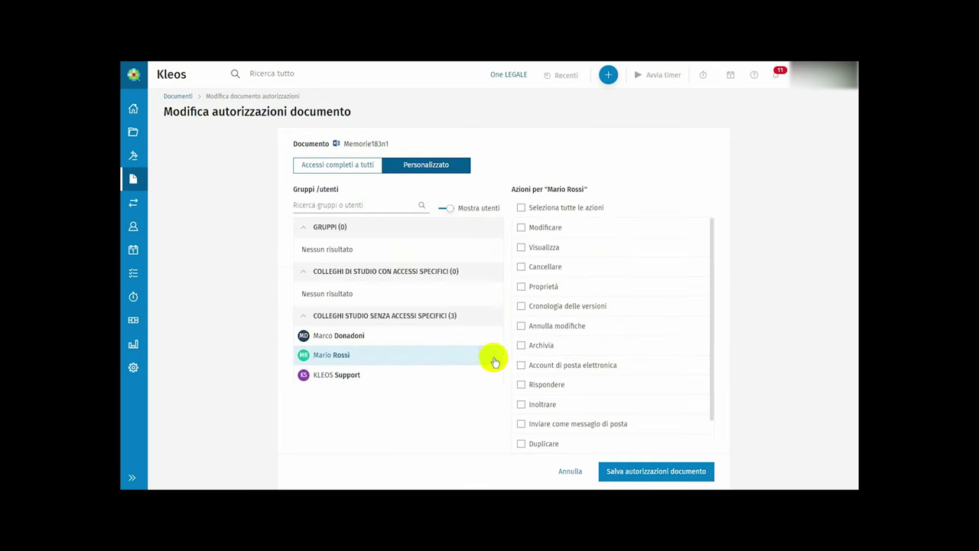
click(521, 228)
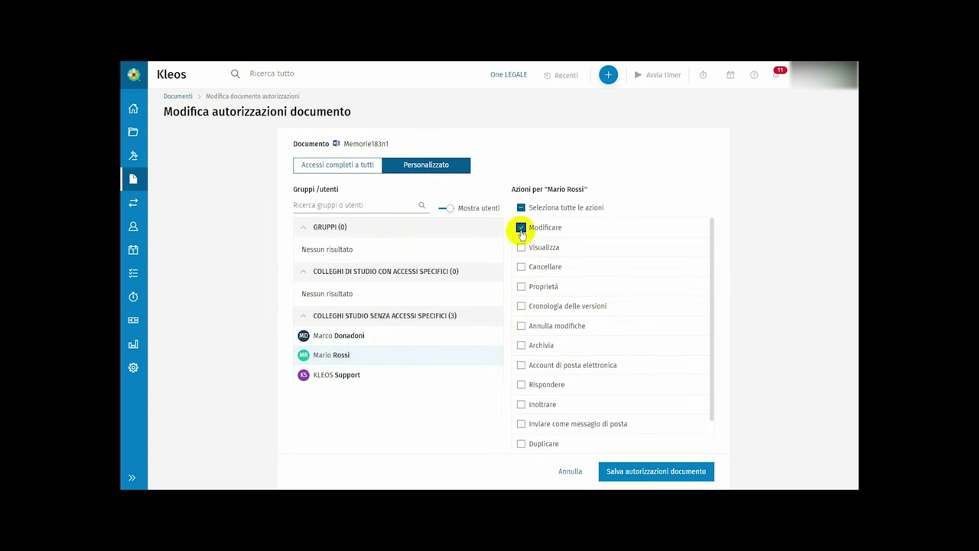
click(520, 249)
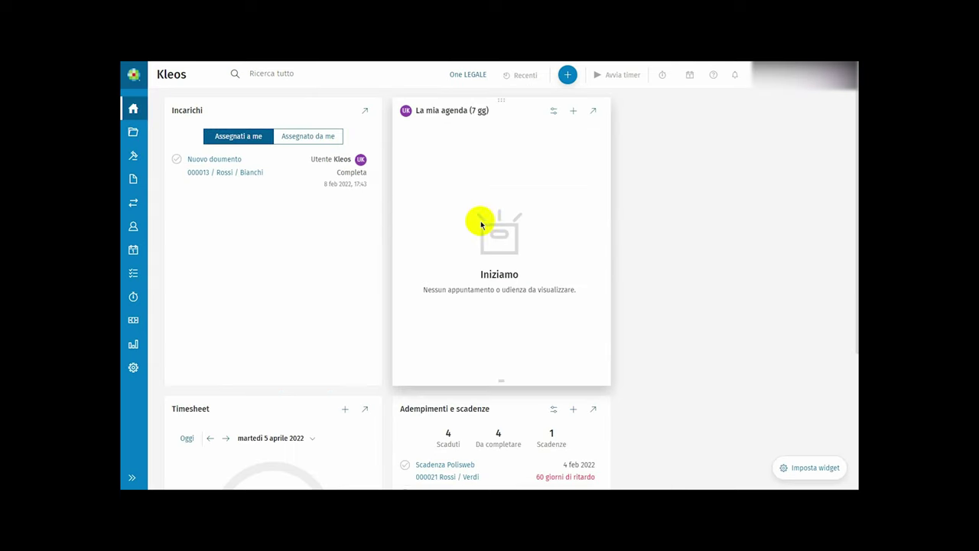
- Open Cass. pen. sentence n. 12186 in One LEGALE and choose 'Aggiungi ad una pratica in Kleos'
click(461, 76)
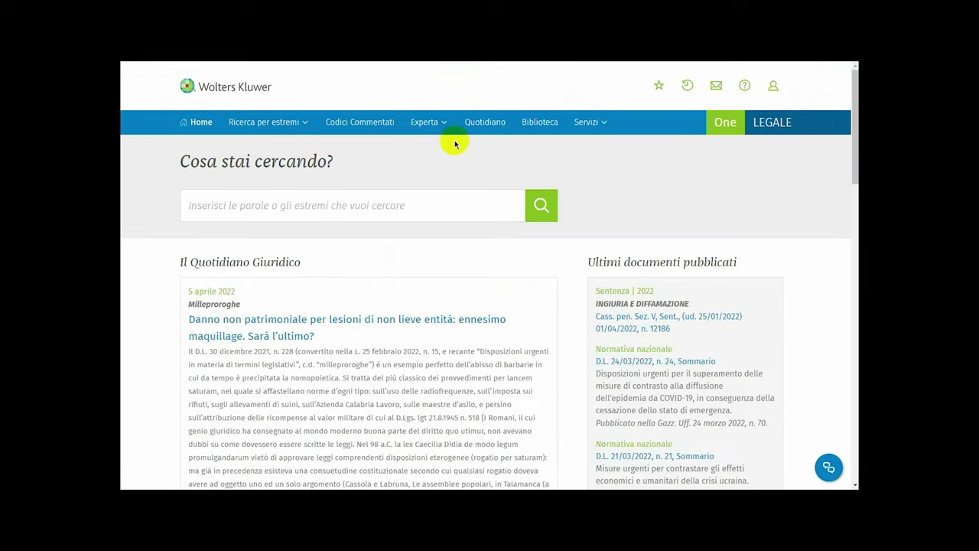
click(645, 318)
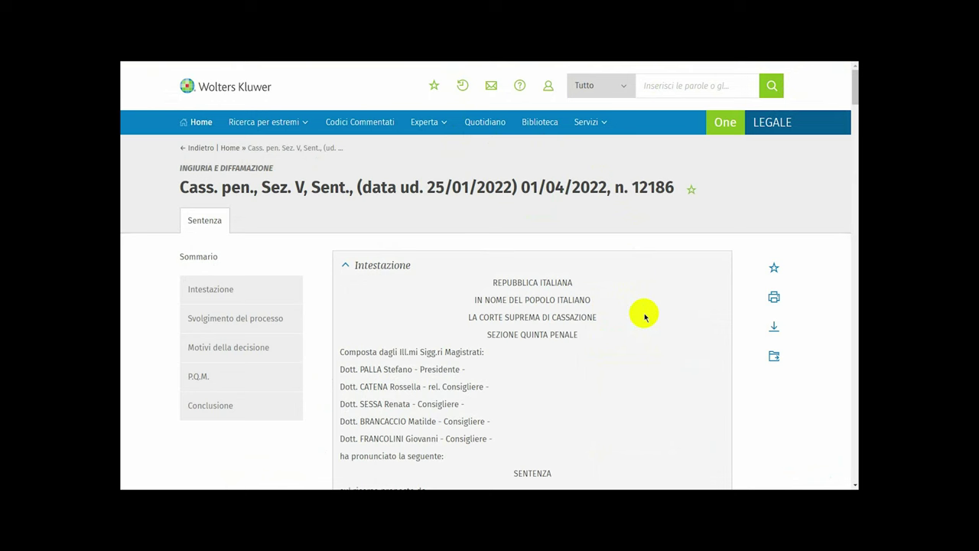
click(773, 358)
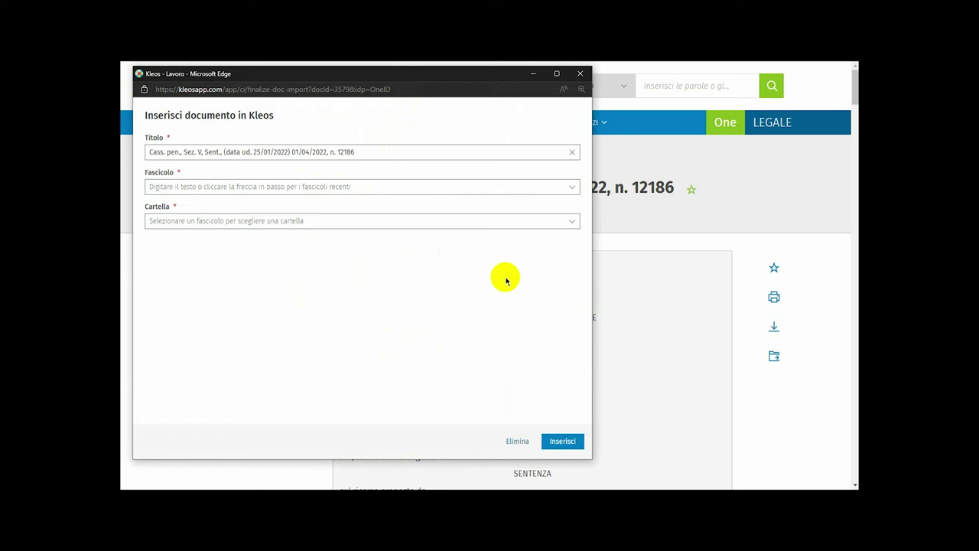
- Insert the Cass. pen. n. 12186 sentence into the chosen case's \Documenti\Atti folder and open it
click(572, 186)
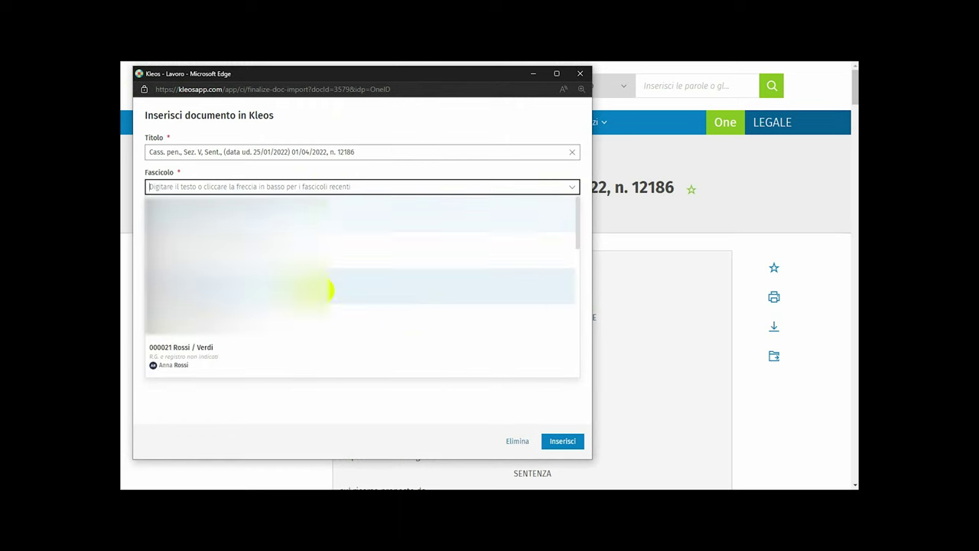
click(294, 348)
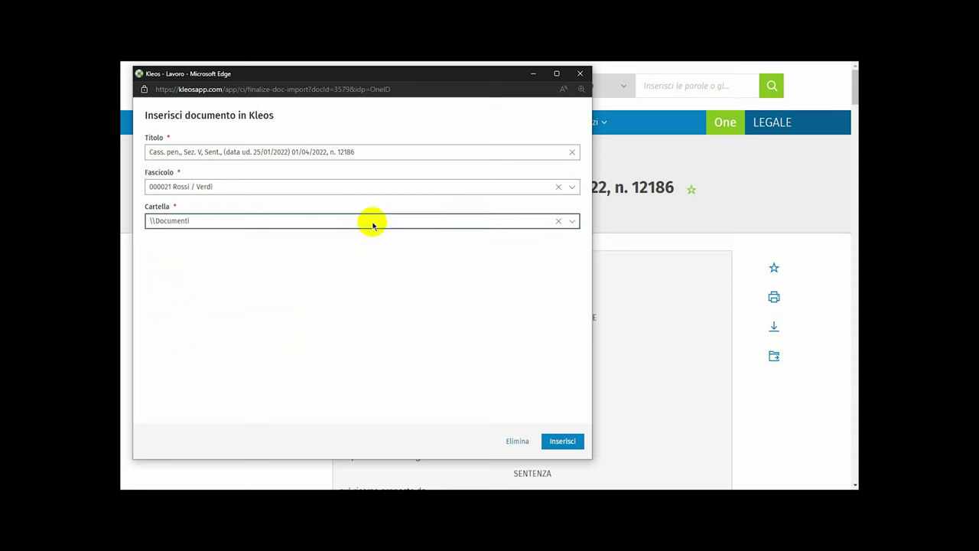
click(571, 222)
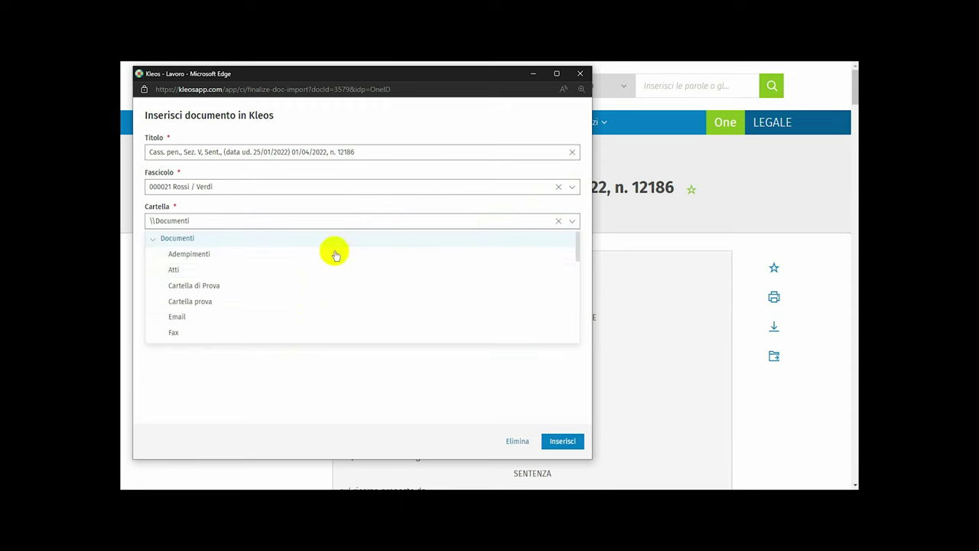
click(230, 274)
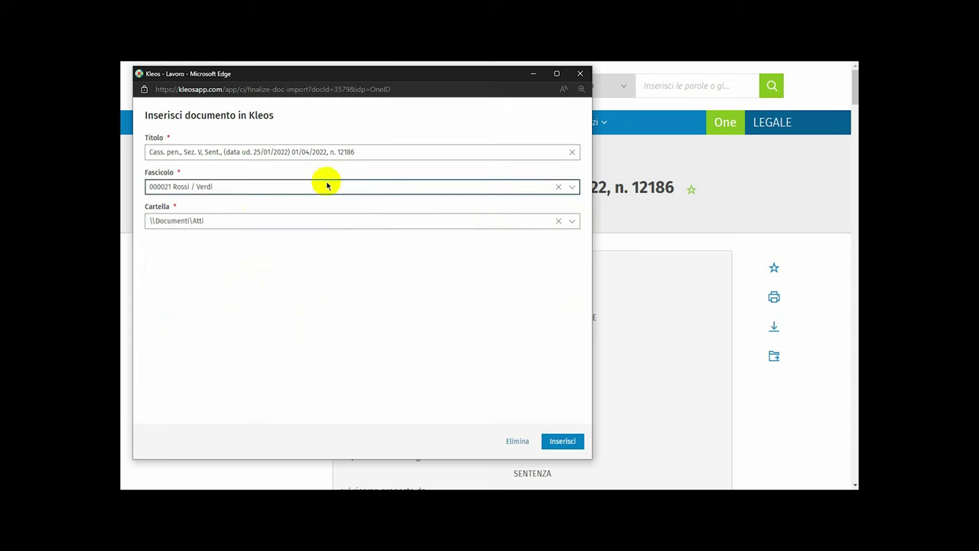
click(385, 153)
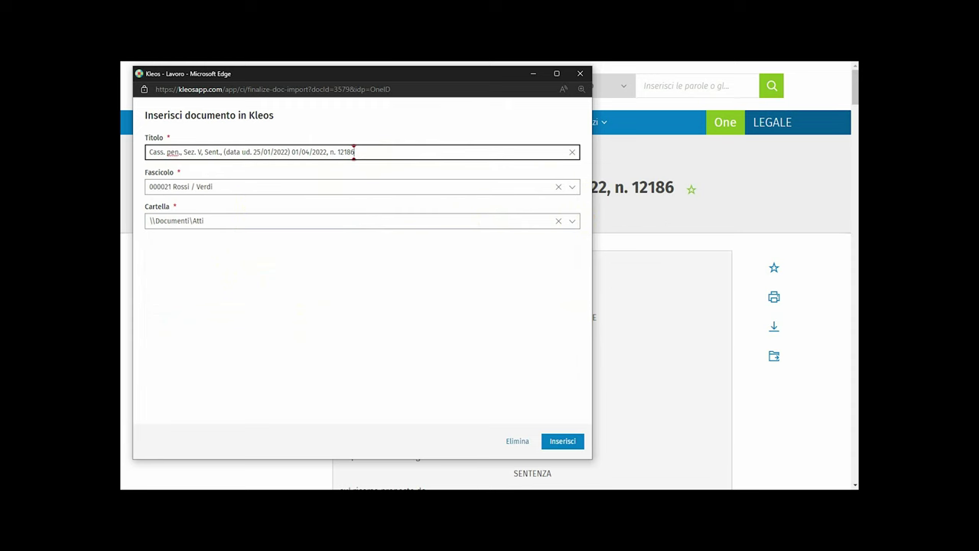
click(560, 442)
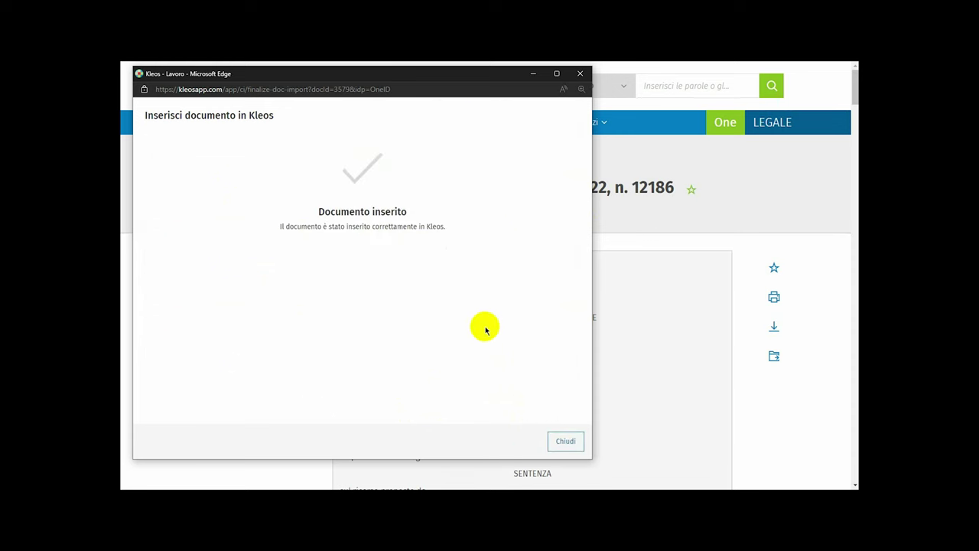
click(564, 441)
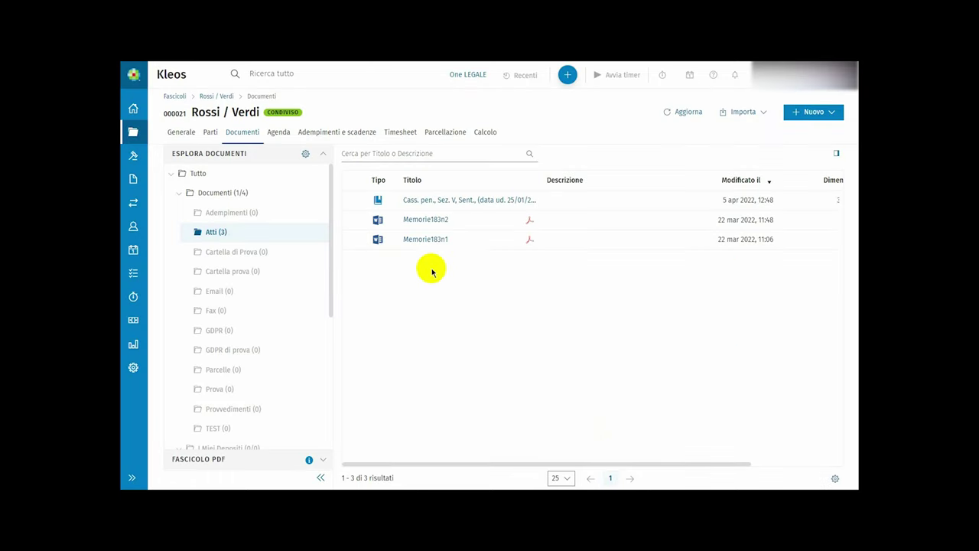
click(455, 202)
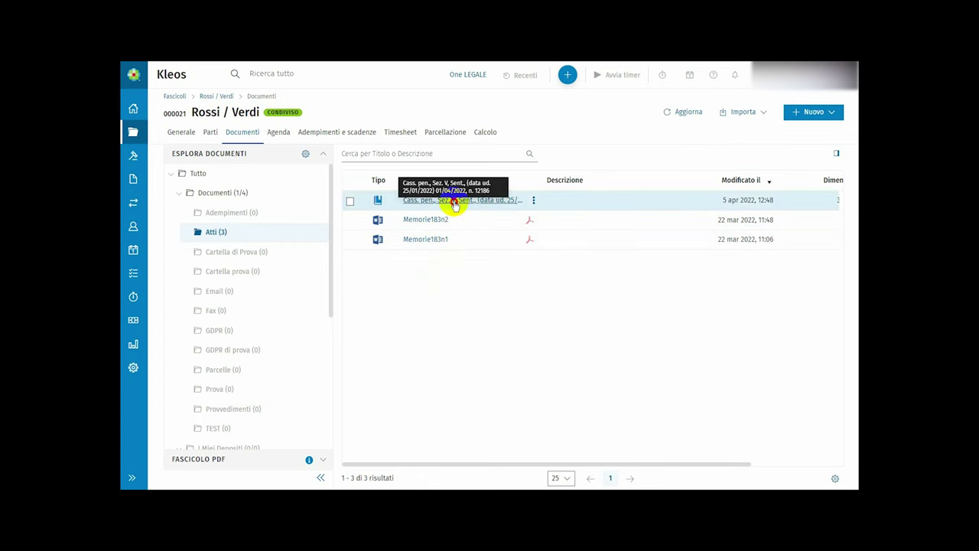